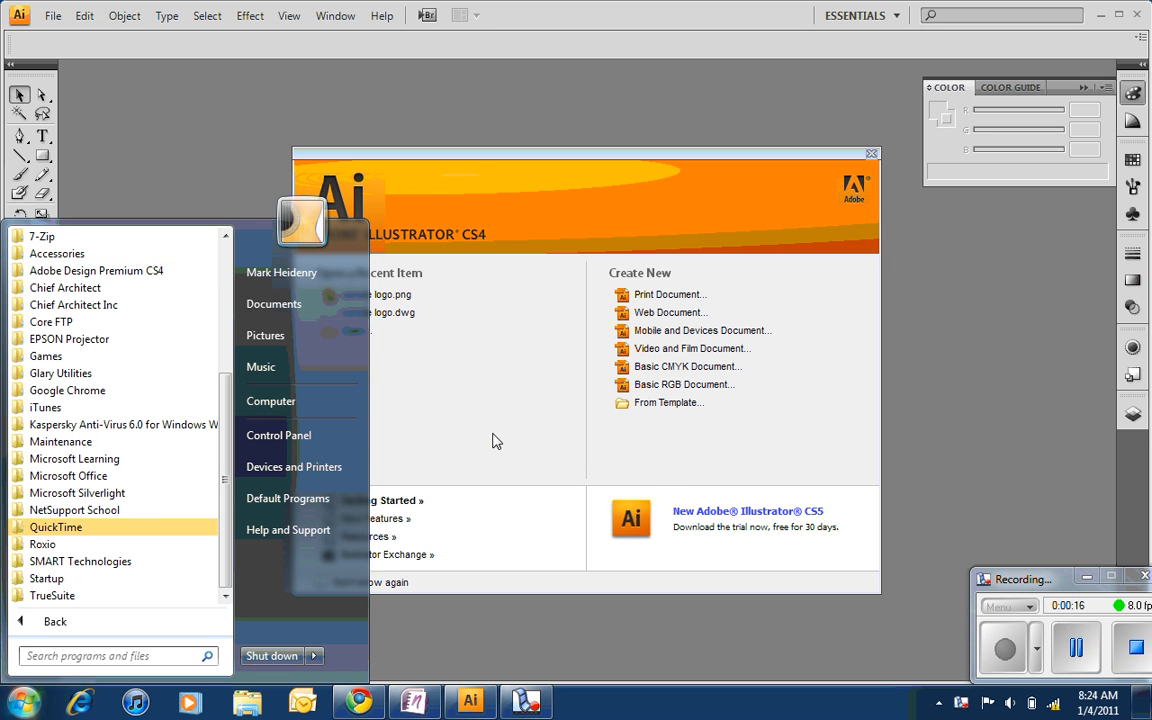
Step: Create a new web document named "sample logo" with a width of 300 px and a height of 100 px
{"action": "left_click", "coordinate": [508, 400]}
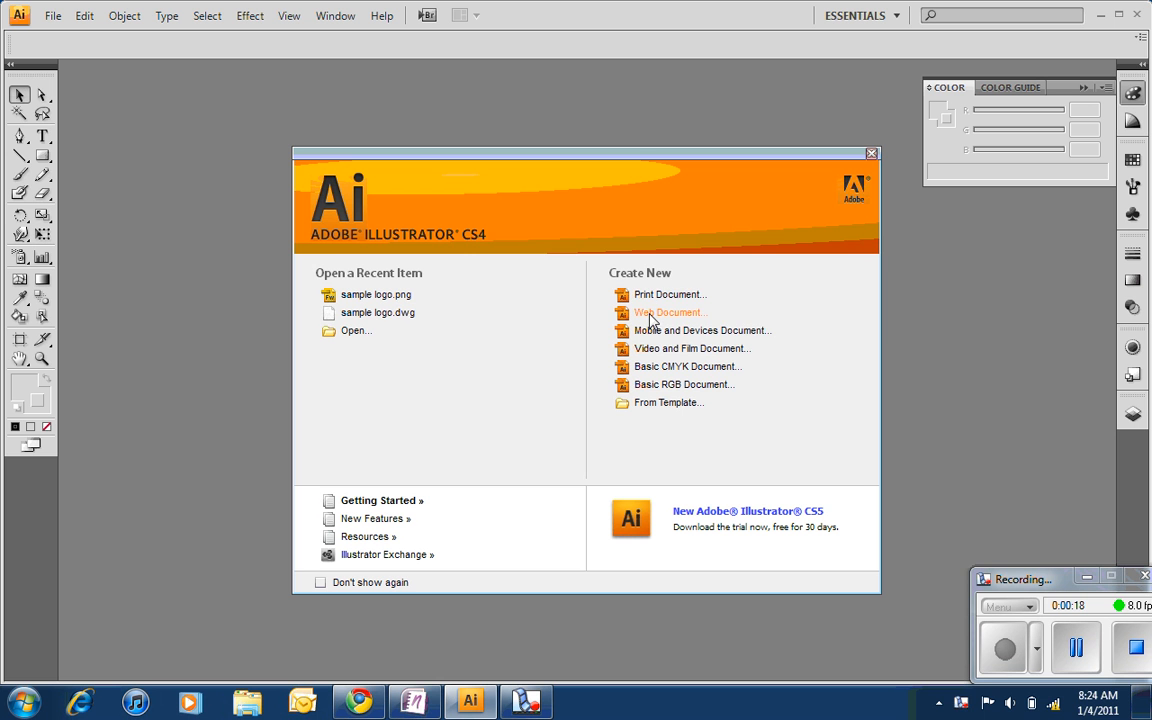
{"action": "left_click", "coordinate": [650, 314]}
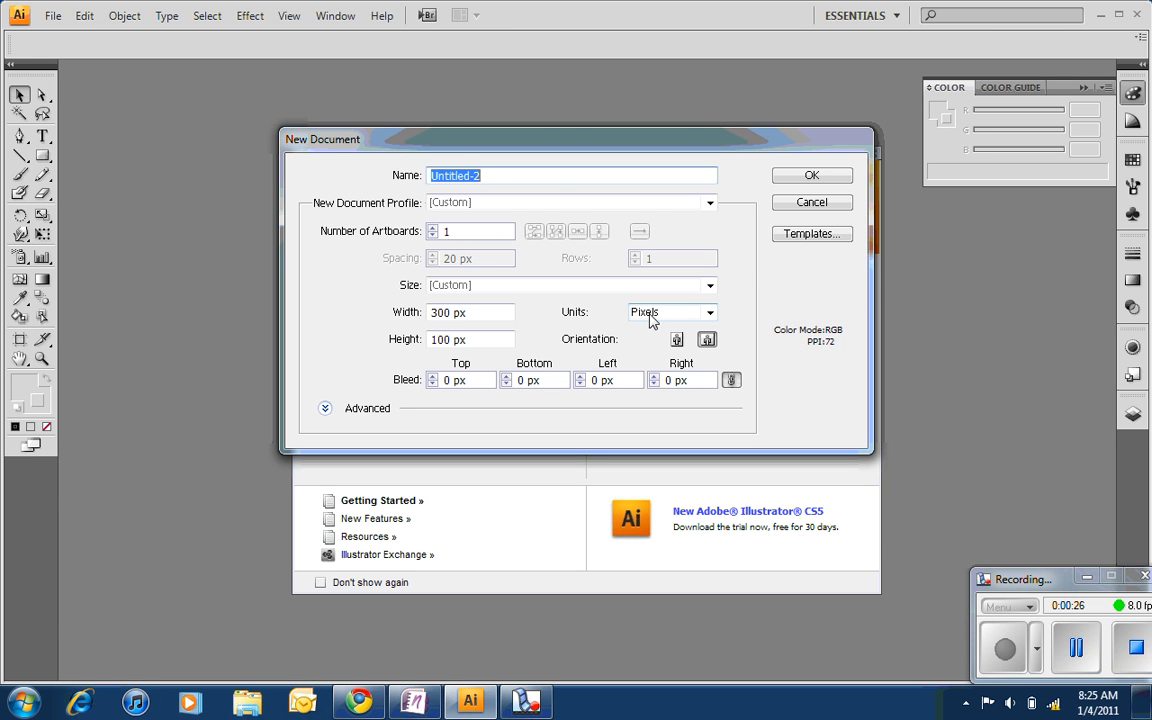
{"action": "type", "text": "sample "}
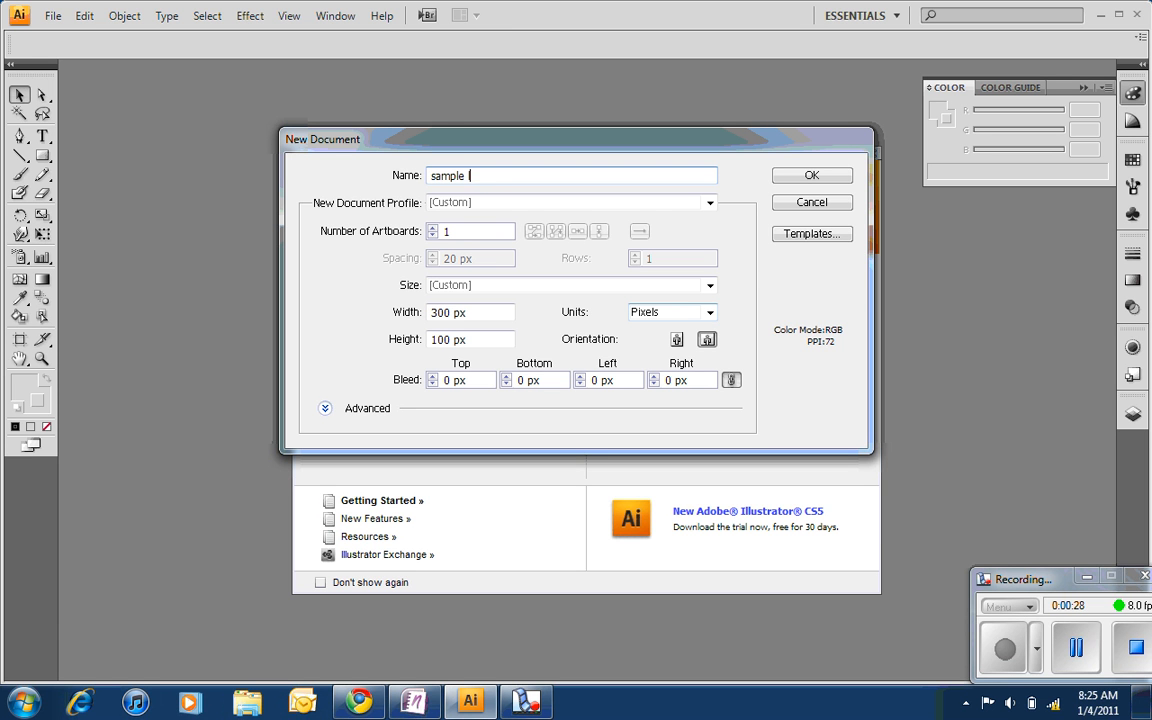
{"action": "type", "text": "logo"}
{"action": "left_click", "coordinate": [429, 314]}
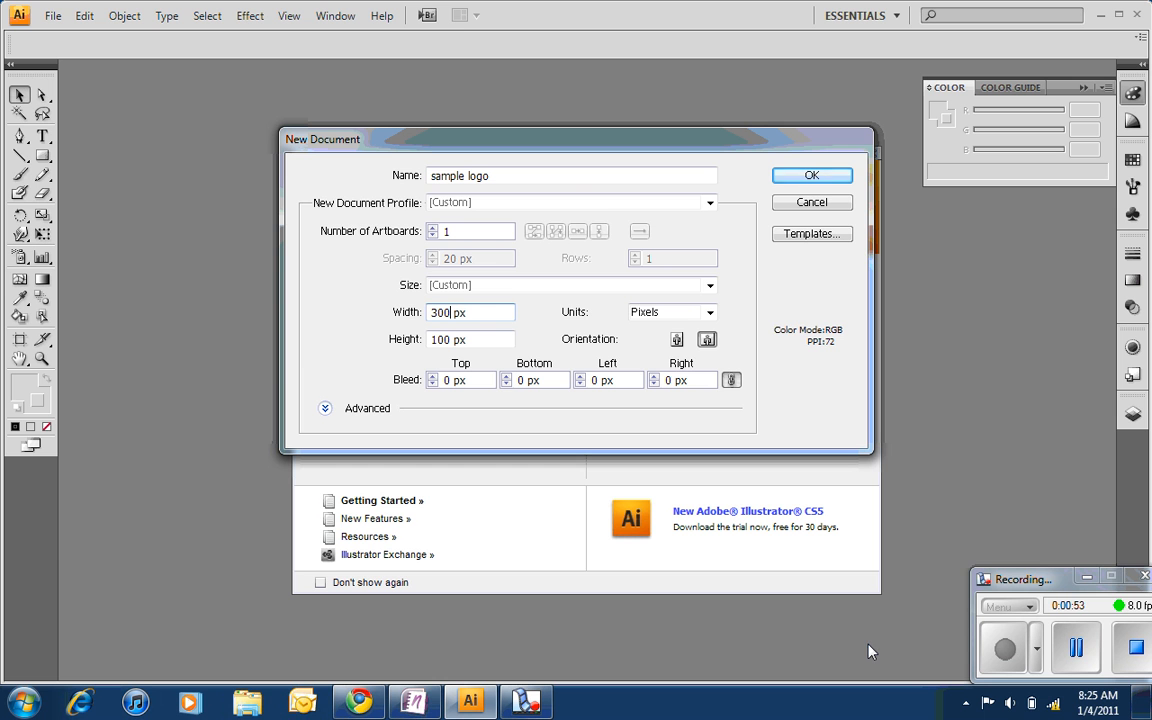
{"action": "left_click", "coordinate": [811, 176]}
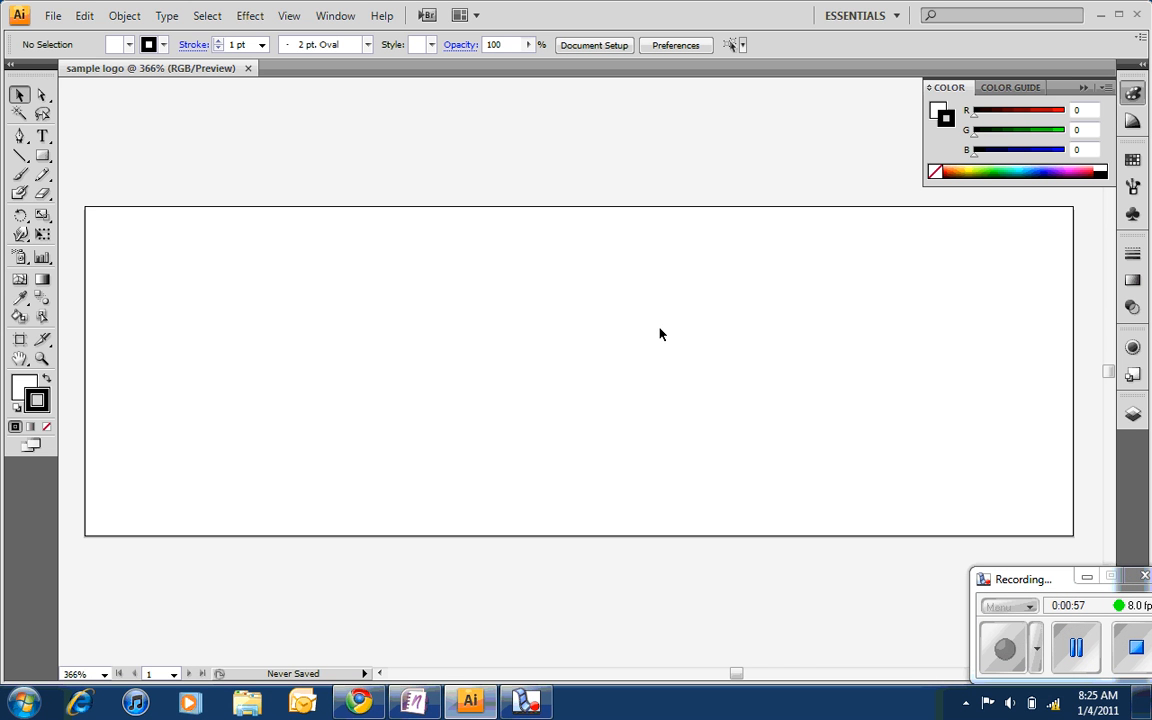
Step: Add the text "Sample Logo" with the Type tool in the left half of the artboard
{"action": "left_click", "coordinate": [109, 677]}
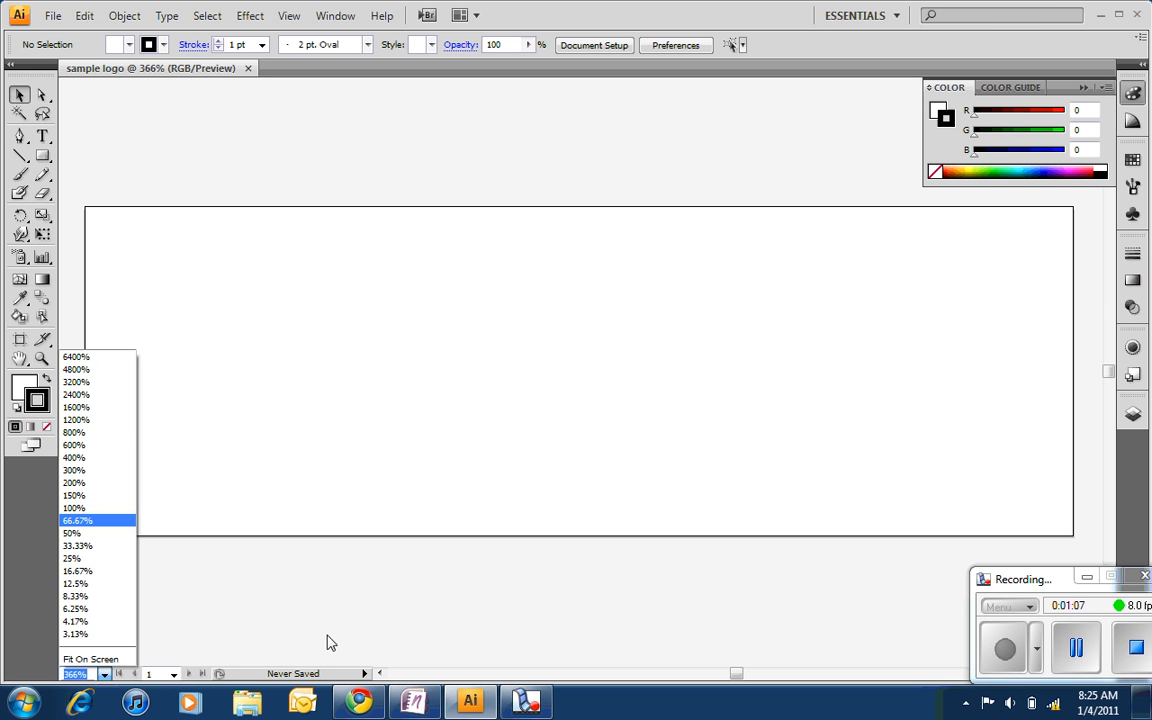
{"action": "left_click", "coordinate": [43, 138]}
{"action": "left_click", "coordinate": [43, 138]}
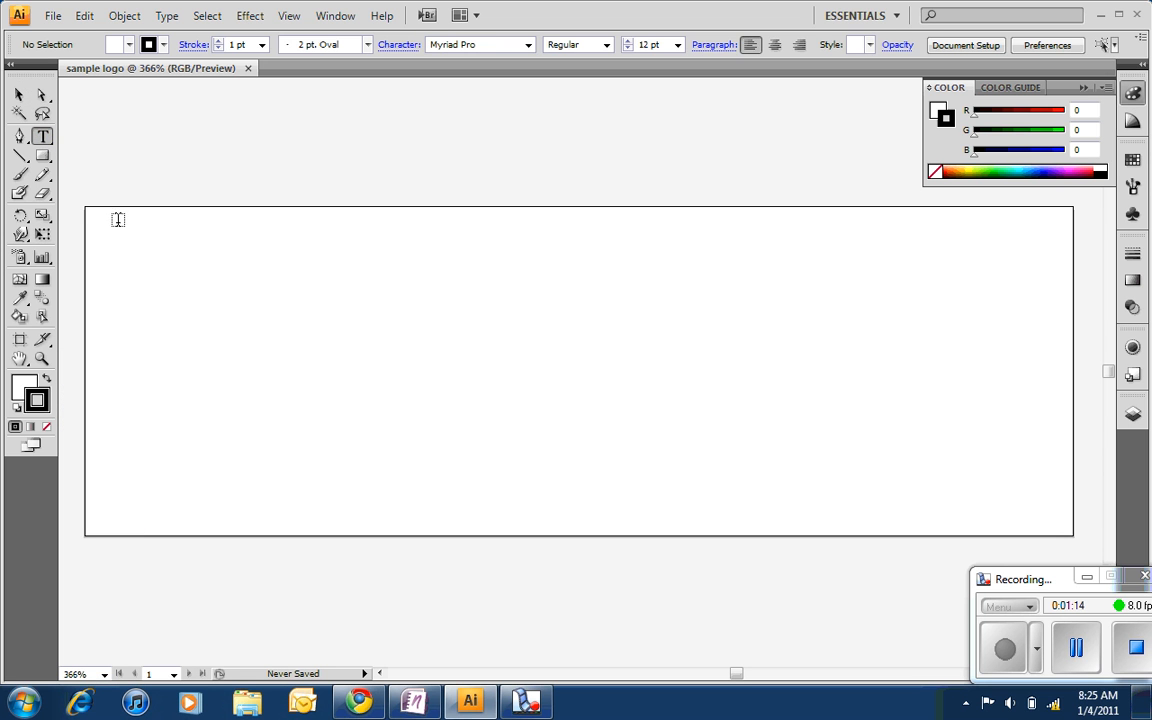
{"action": "left_click", "coordinate": [203, 342]}
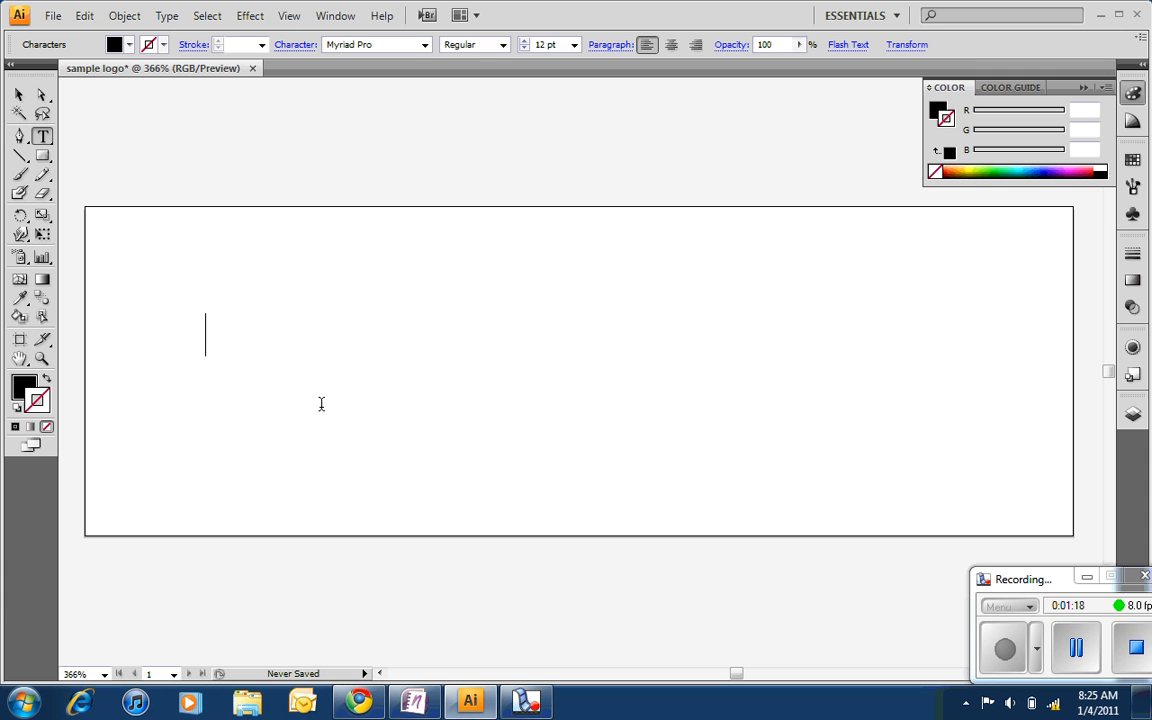
{"action": "type", "text": "Sample "}
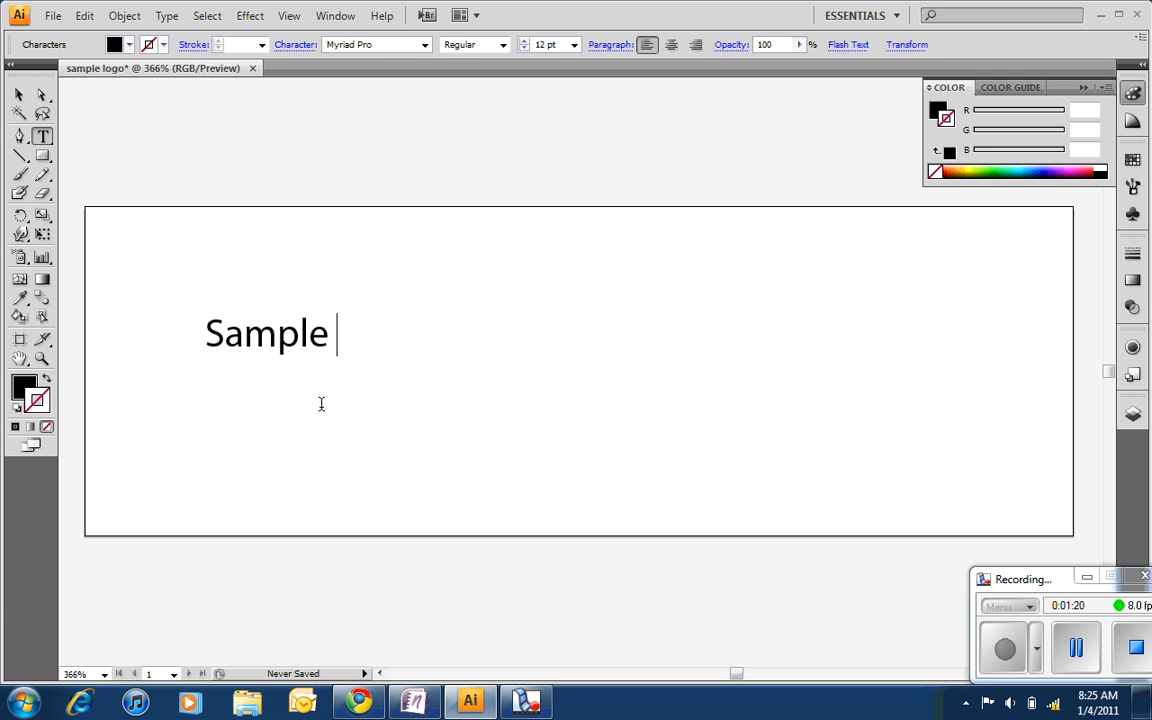
{"action": "type", "text": "Logo"}
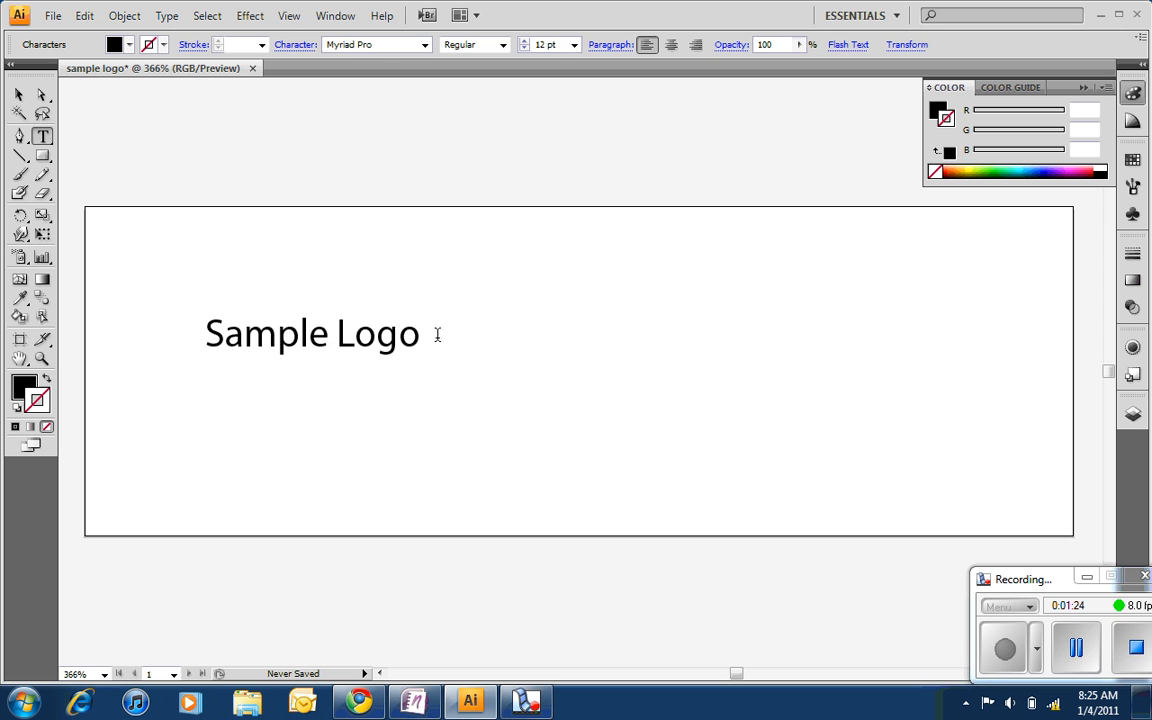
Step: Format the entire "Sample Logo" text in Nueva Std Condensed at 44 pt
{"action": "left_click_drag", "start_coordinate": [430, 333], "coordinate": [193, 330]}
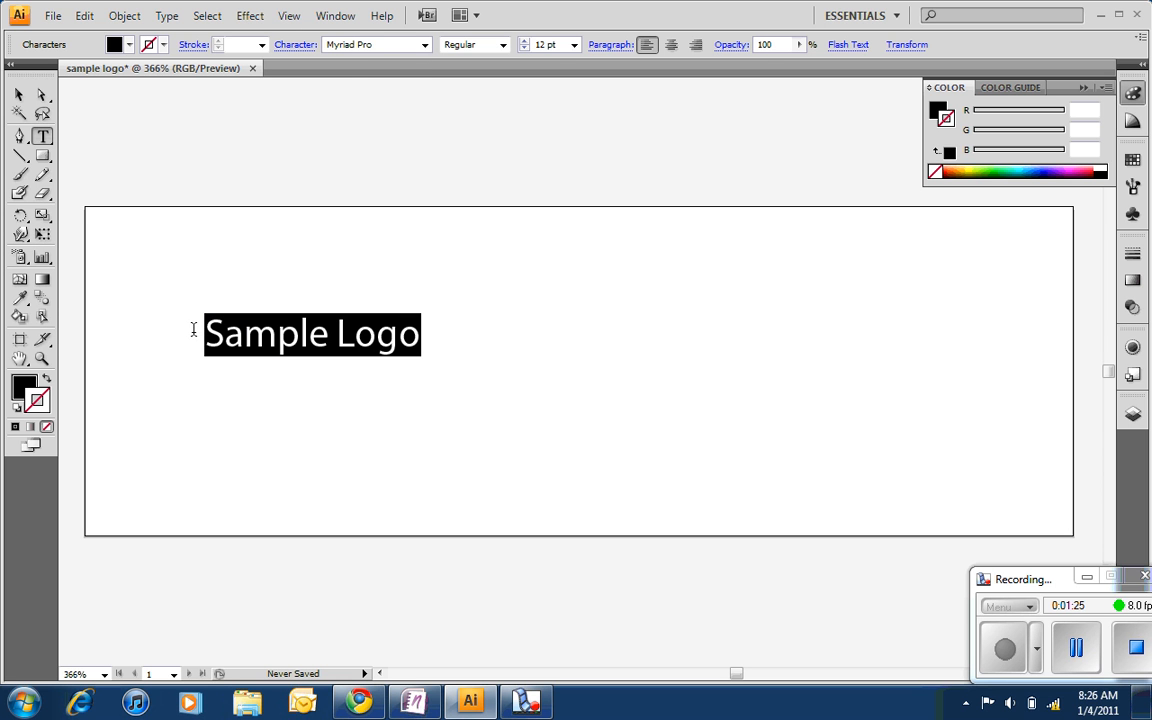
{"action": "left_click", "coordinate": [425, 45]}
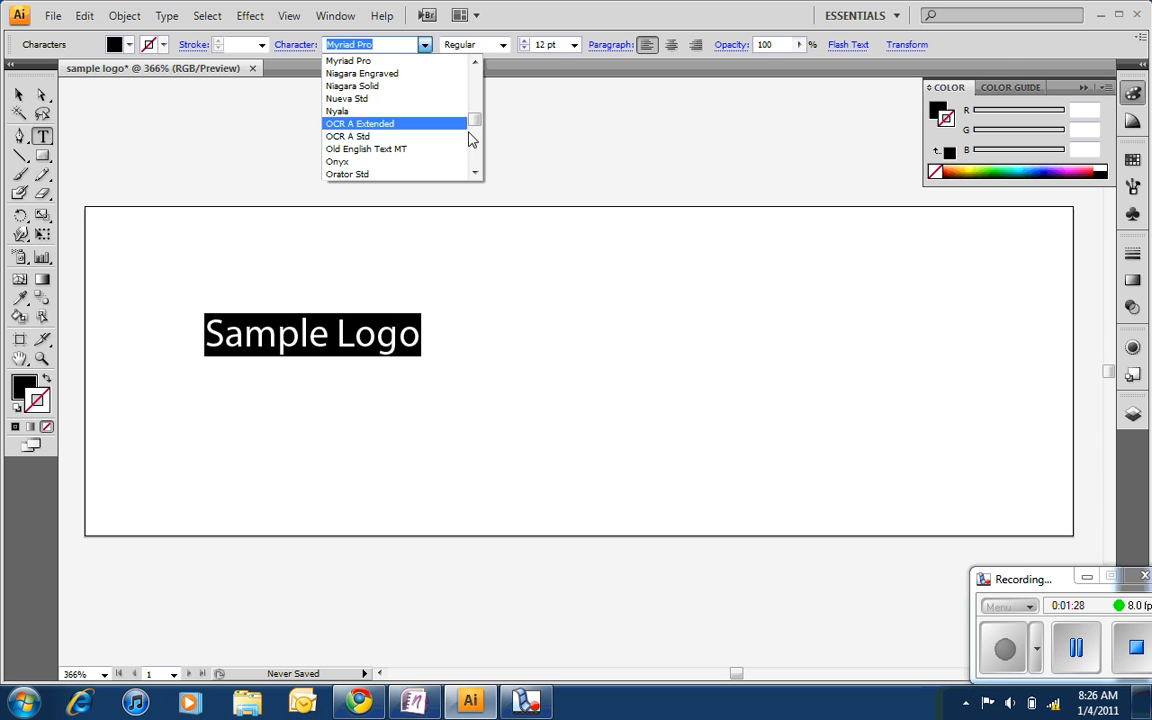
{"action": "left_click", "coordinate": [455, 99]}
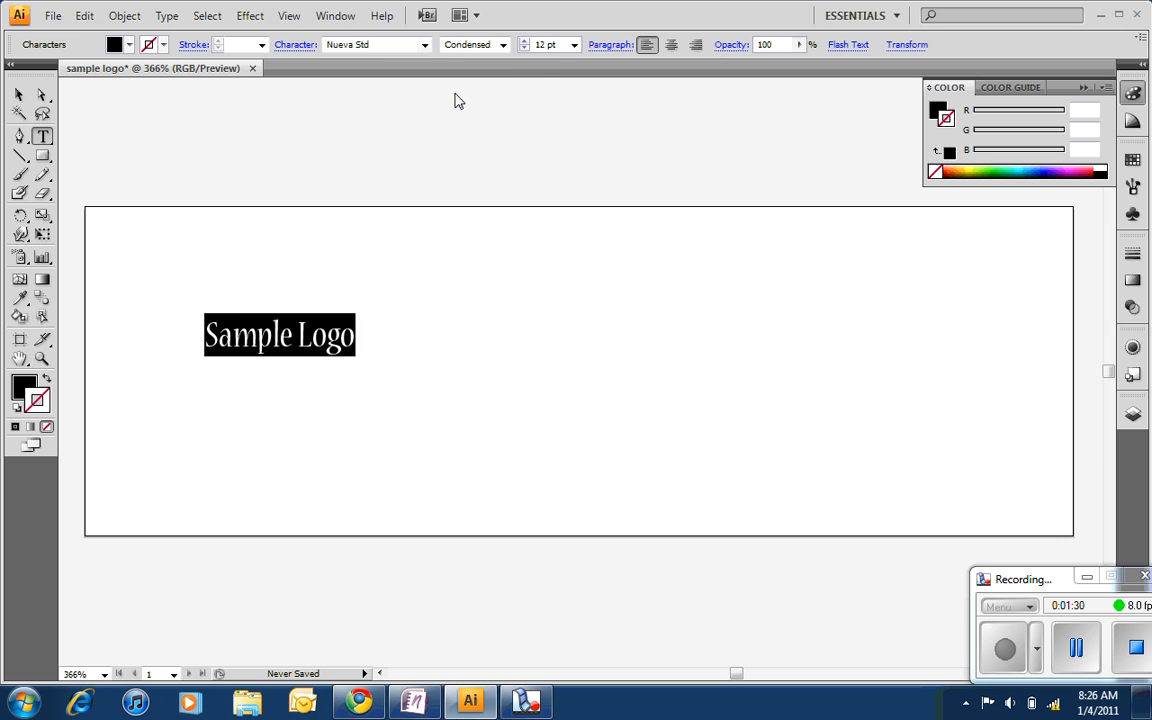
{"action": "left_click", "coordinate": [527, 42]}
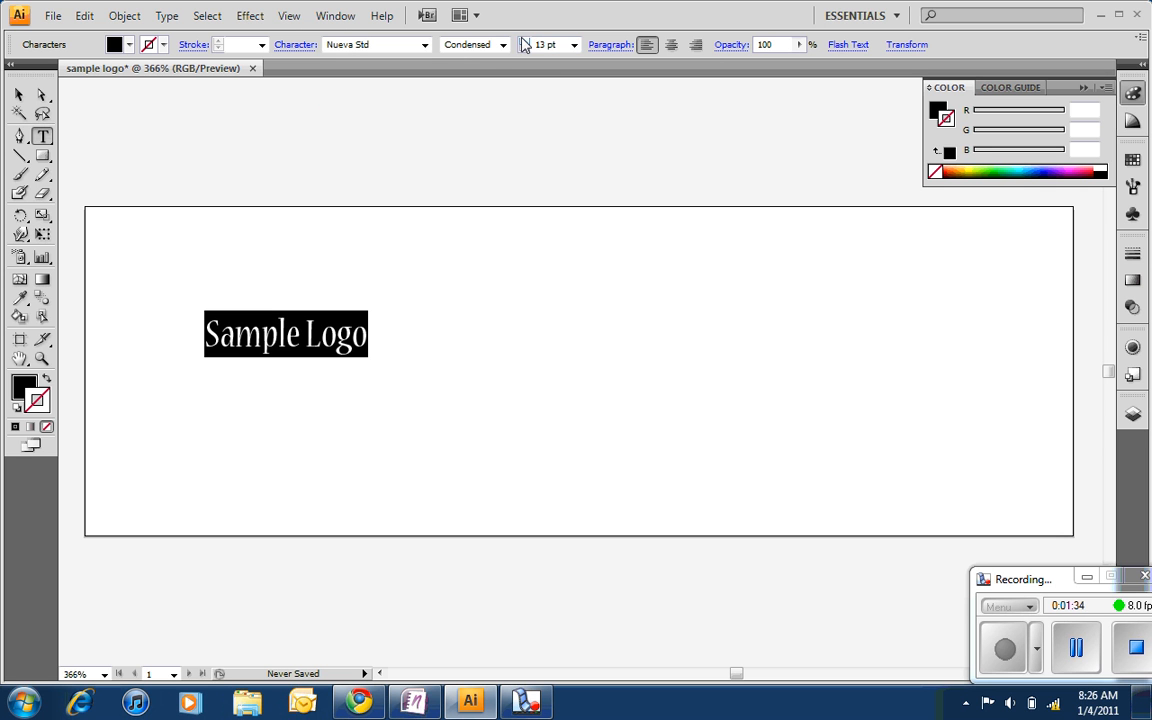
{"action": "left_click", "coordinate": [524, 41]}
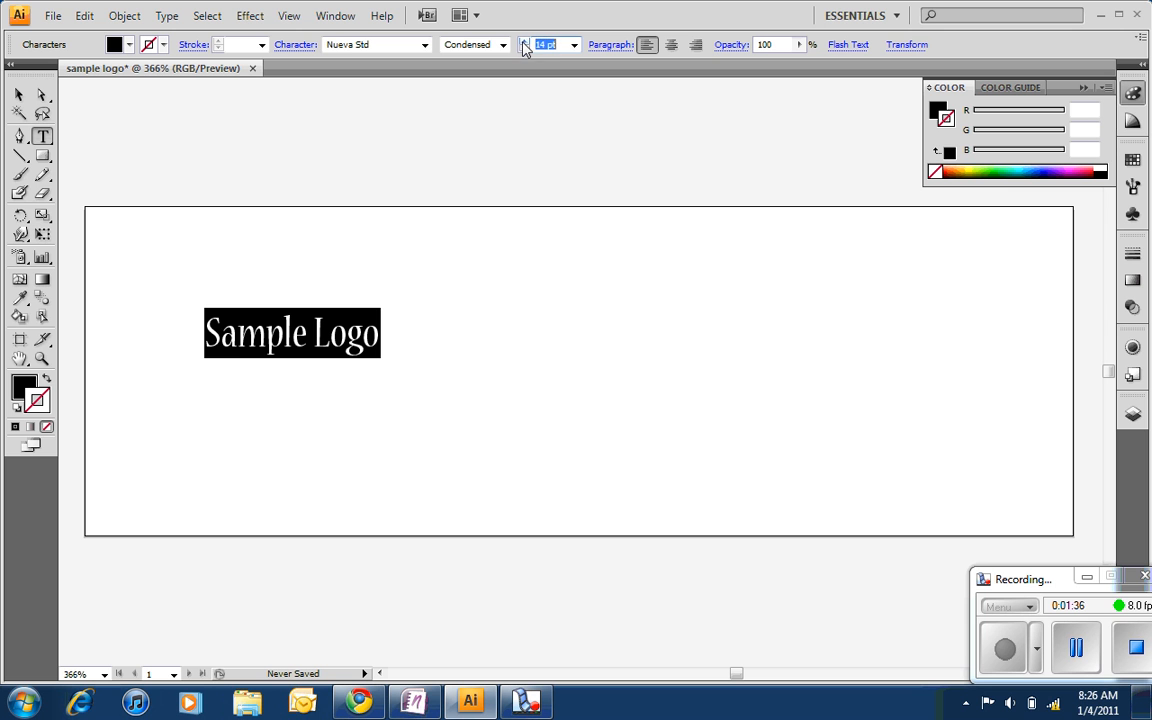
{"action": "type", "text": "44"}
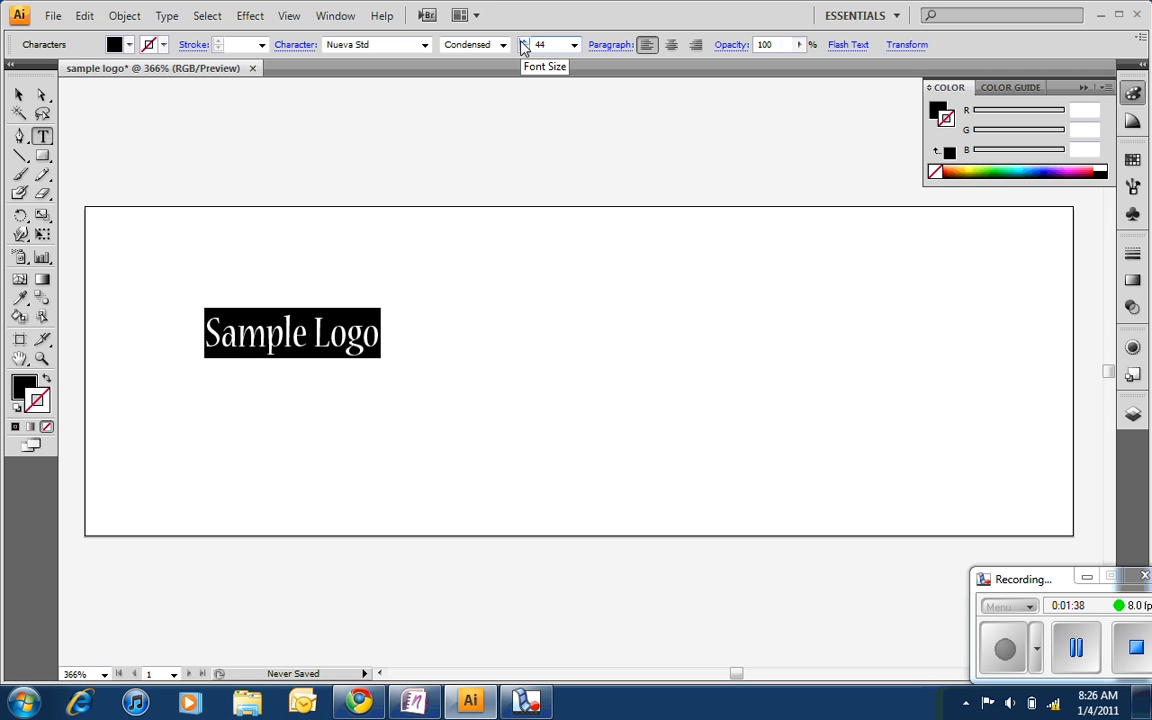
{"action": "key", "text": "Return"}
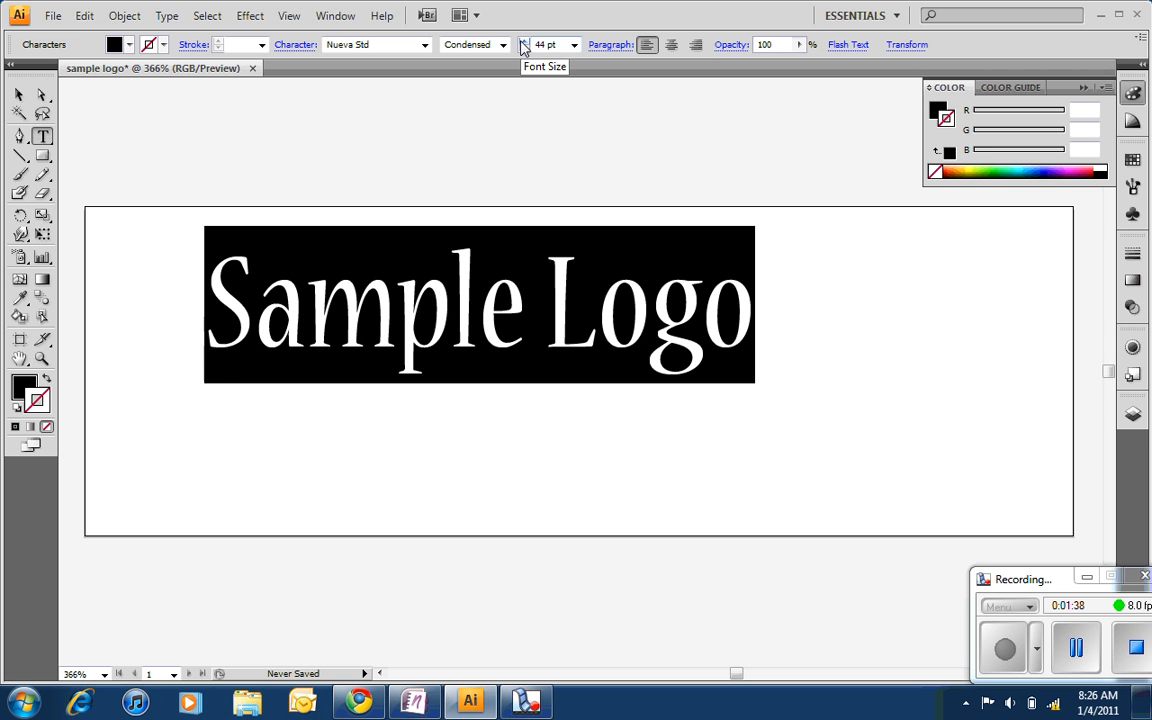
Step: Move the "Sample Logo" text to the middle of the artboard and stretch it horizontally and vertically to nearly fill it
{"action": "left_click", "coordinate": [19, 95]}
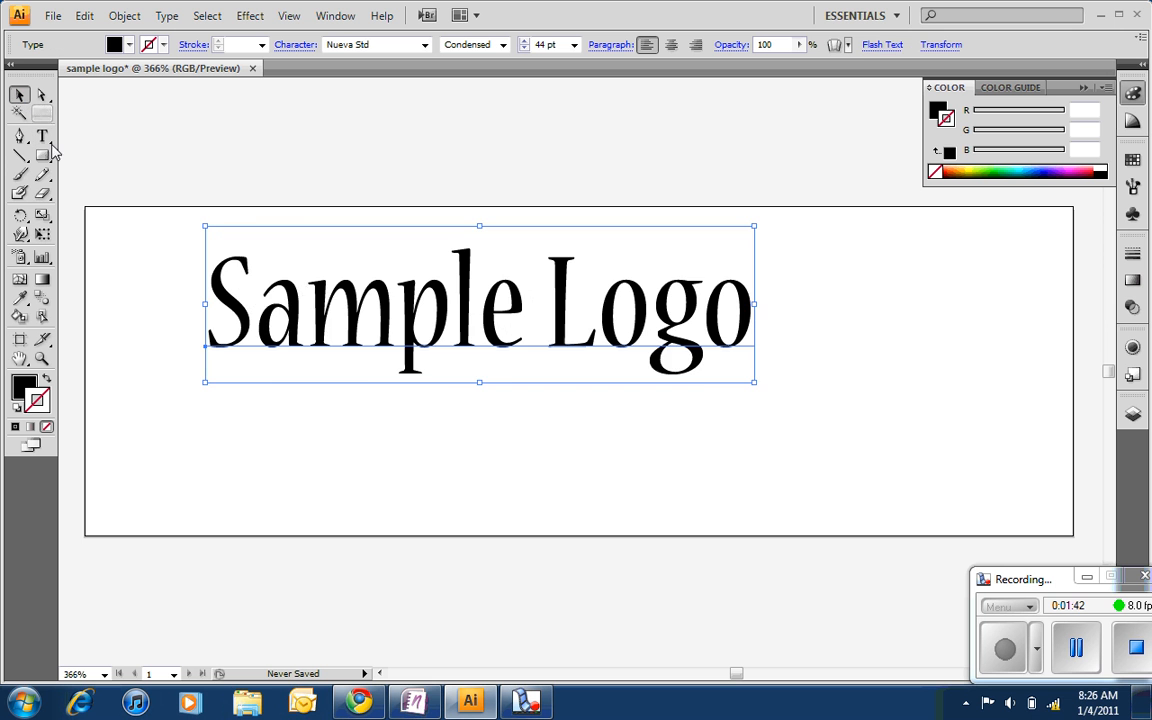
{"action": "left_click_drag", "start_coordinate": [397, 275], "coordinate": [515, 345]}
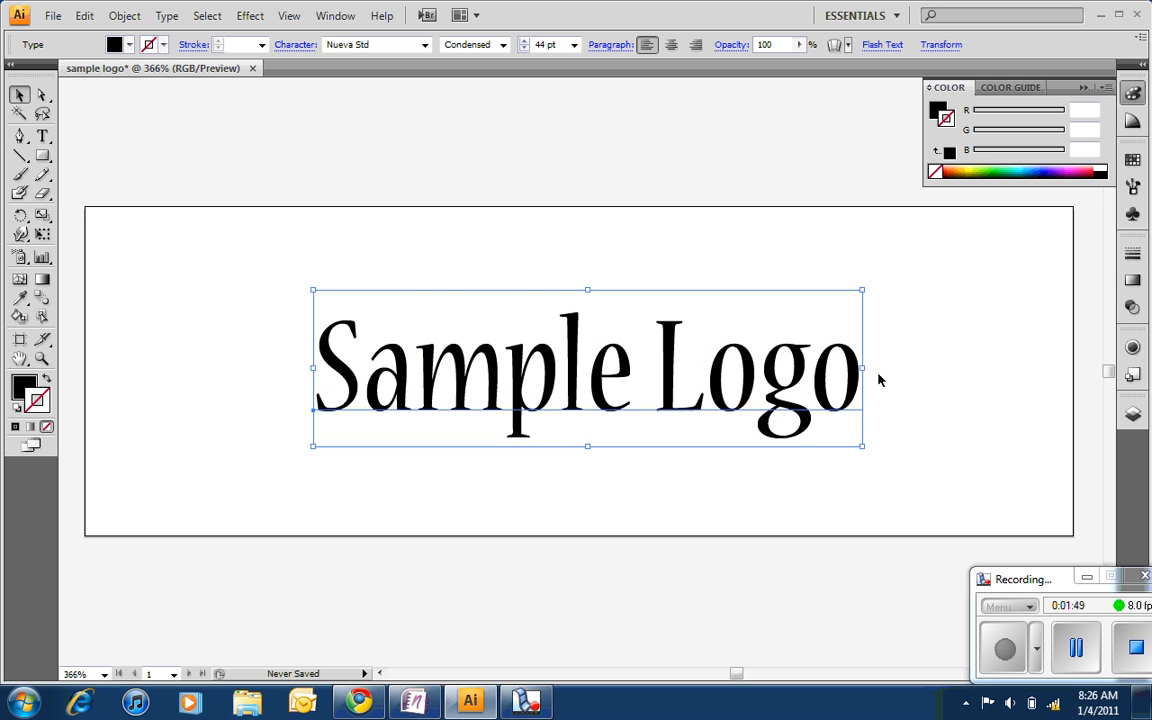
{"action": "left_click_drag", "start_coordinate": [864, 368], "coordinate": [999, 370]}
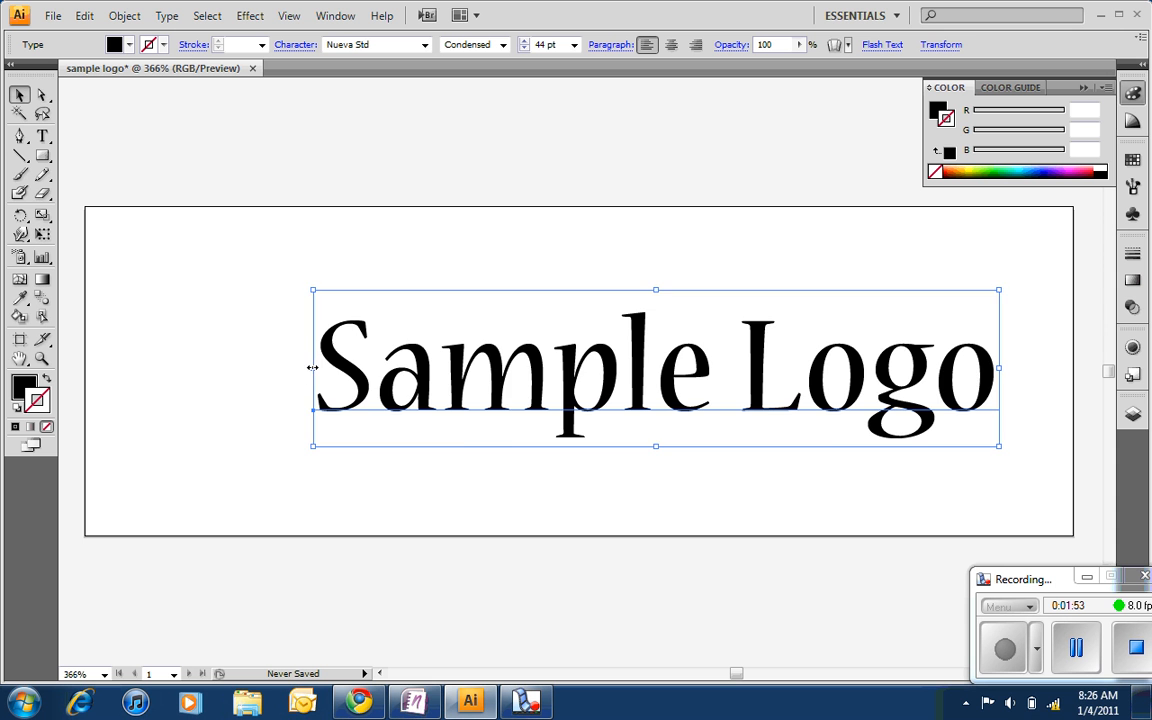
{"action": "left_click_drag", "start_coordinate": [312, 368], "coordinate": [170, 368]}
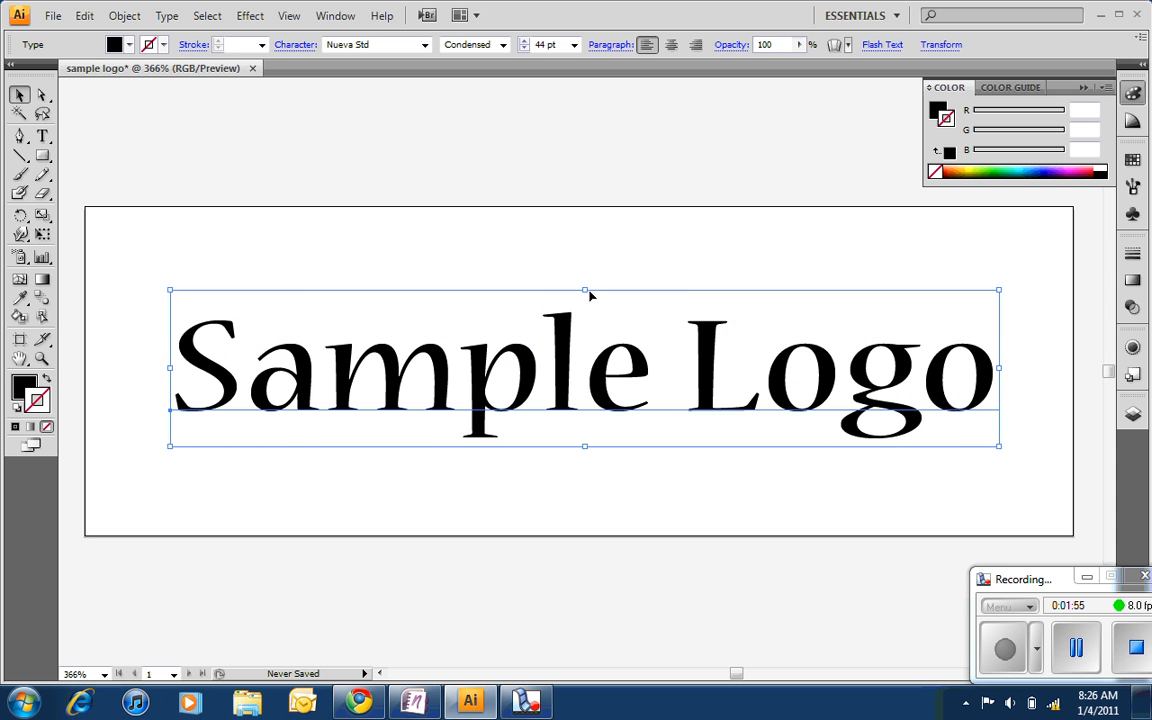
{"action": "left_click_drag", "start_coordinate": [586, 289], "coordinate": [586, 240]}
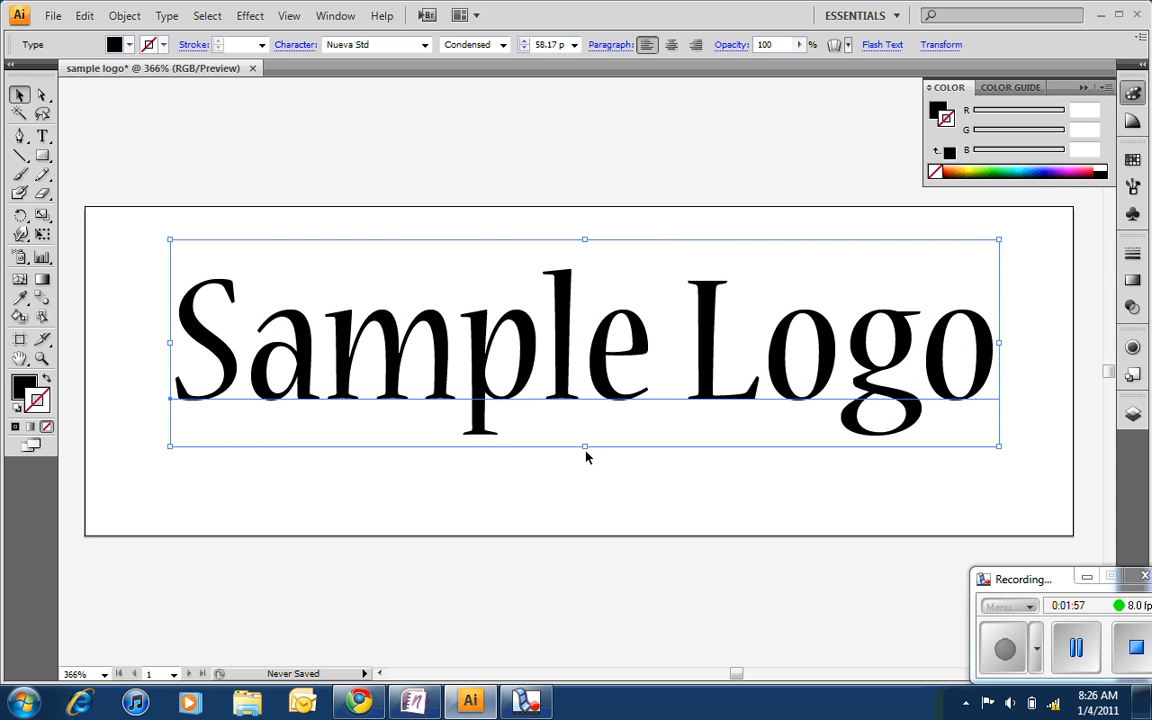
{"action": "left_click_drag", "start_coordinate": [586, 446], "coordinate": [585, 486]}
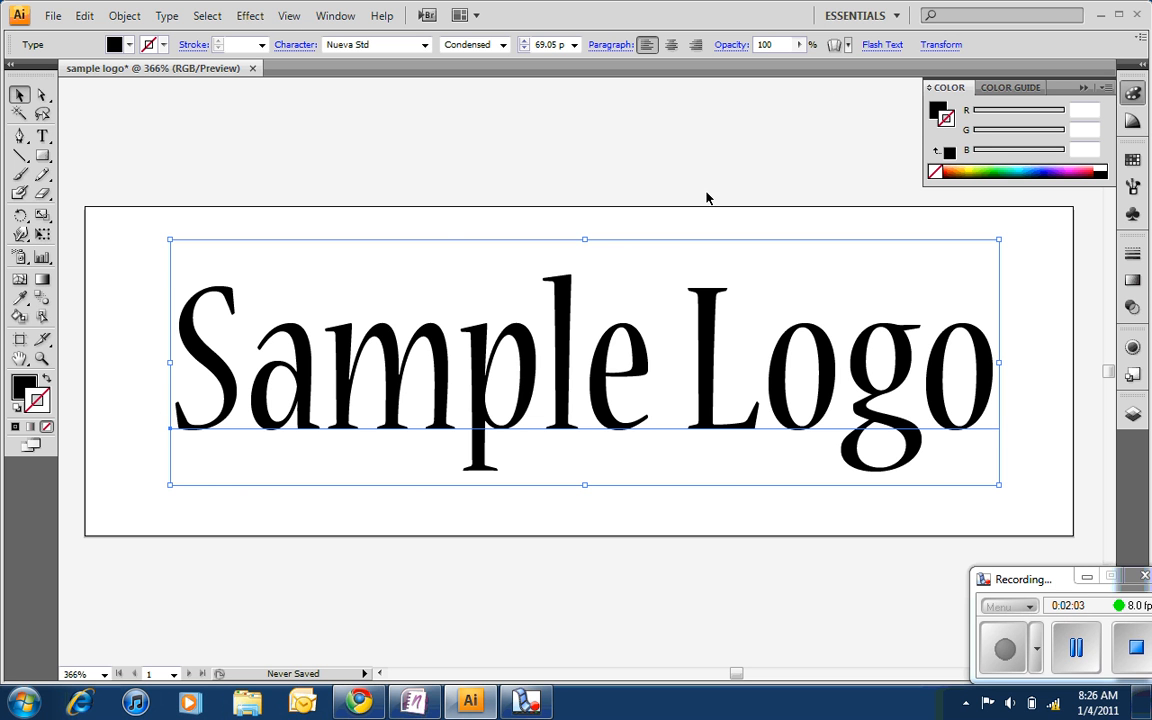
Step: Give the "Sample Logo" text a black stroke and a bright red fill, F91408
{"action": "left_click", "coordinate": [958, 167]}
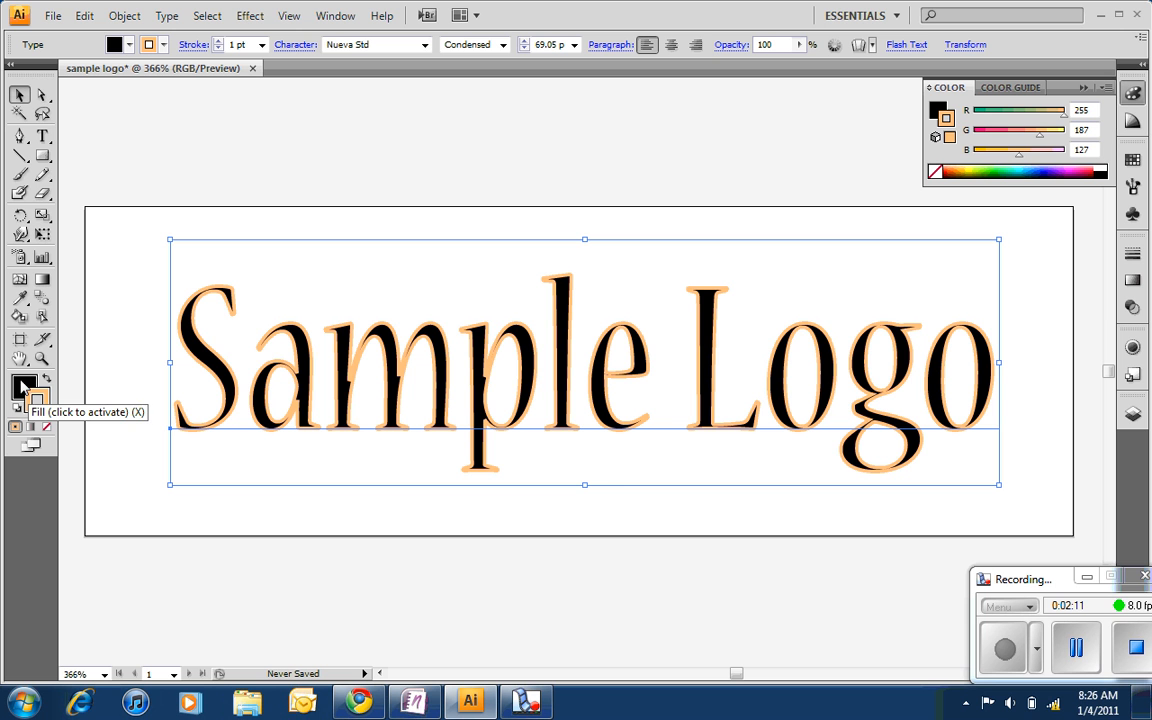
{"action": "left_click", "coordinate": [1109, 167]}
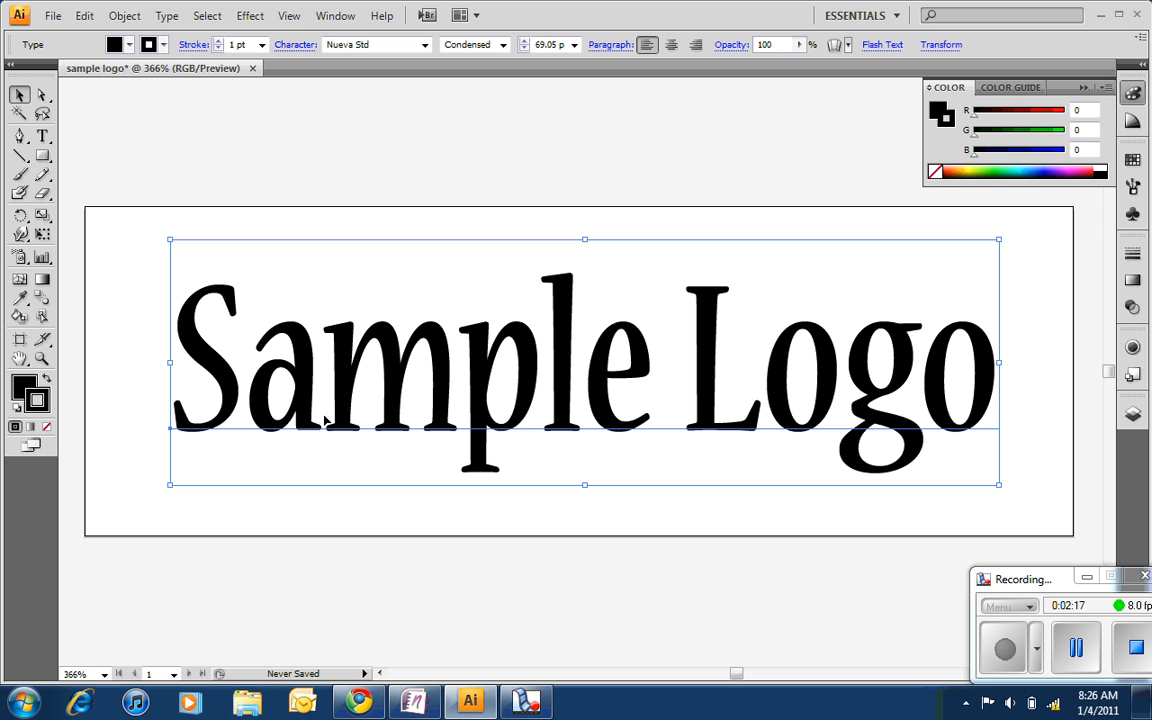
{"action": "double_click", "coordinate": [25, 390]}
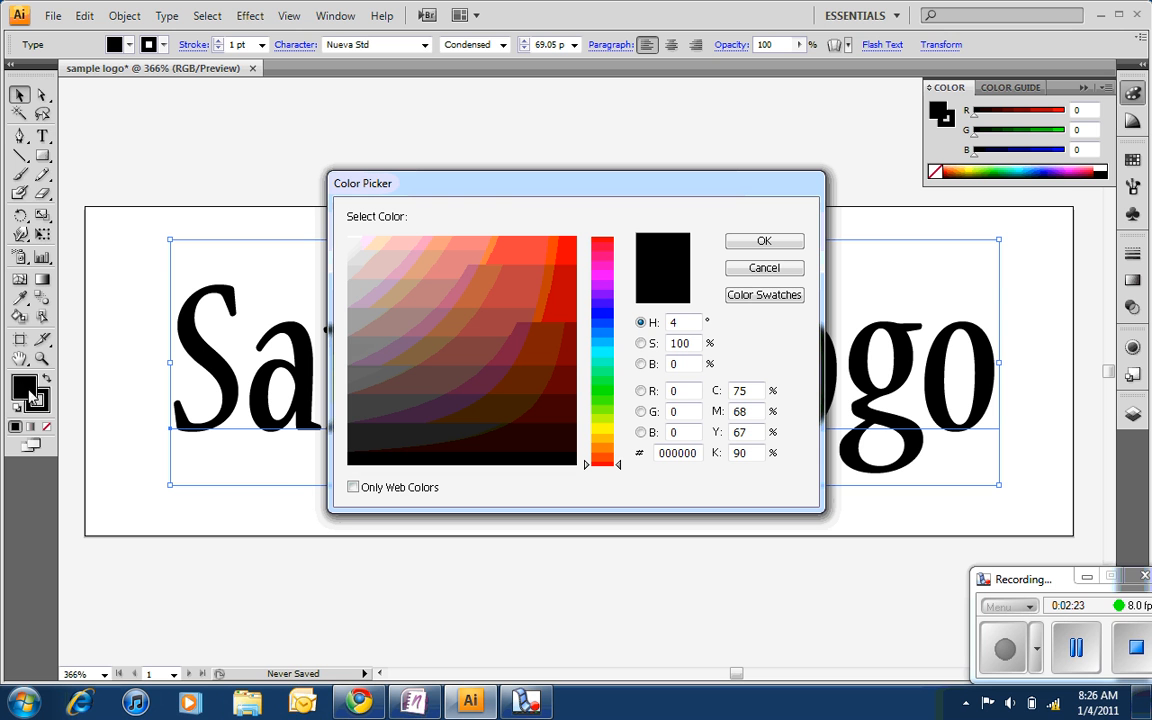
{"action": "left_click", "coordinate": [571, 241]}
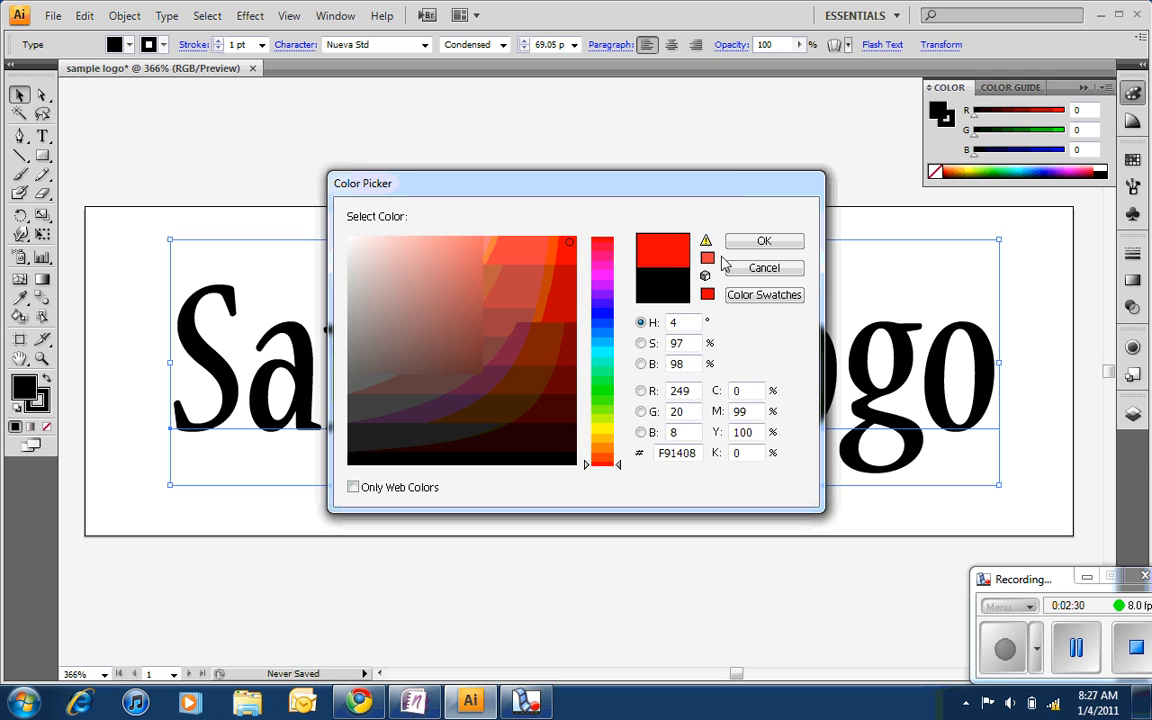
{"action": "left_click", "coordinate": [758, 242]}
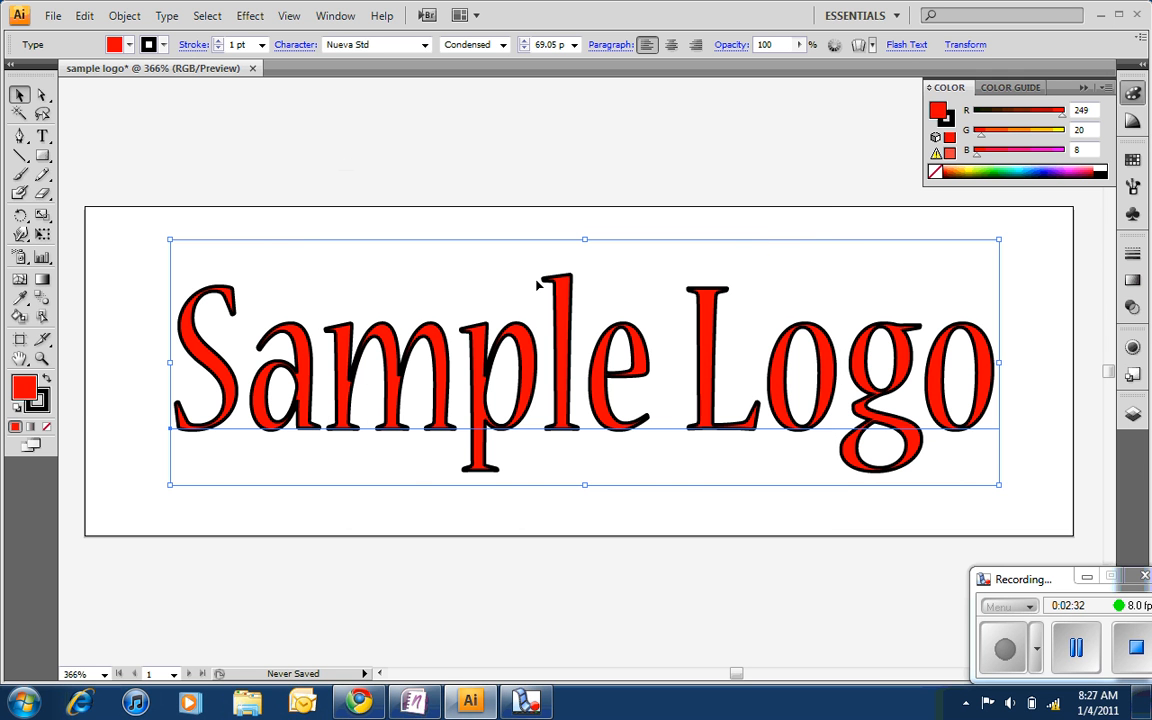
Step: Set the text's stroke to bright red, F71106, and deselect the text
{"action": "double_click", "coordinate": [37, 400]}
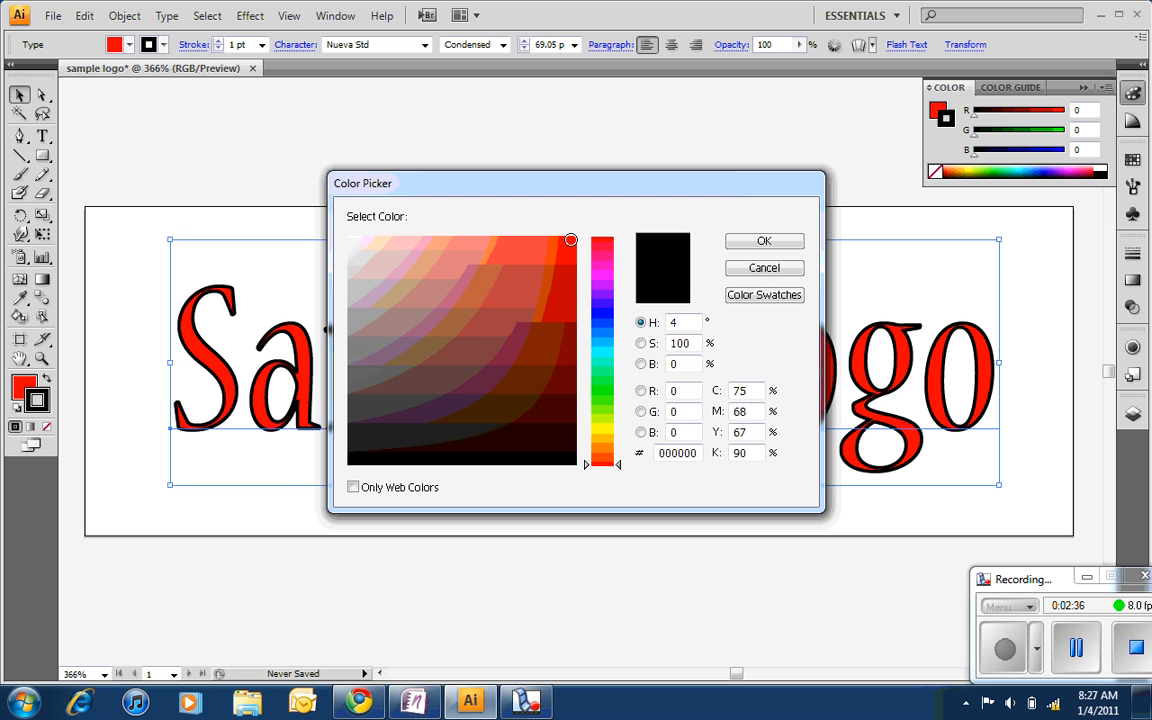
{"action": "left_click", "coordinate": [570, 240]}
{"action": "left_click", "coordinate": [568, 241]}
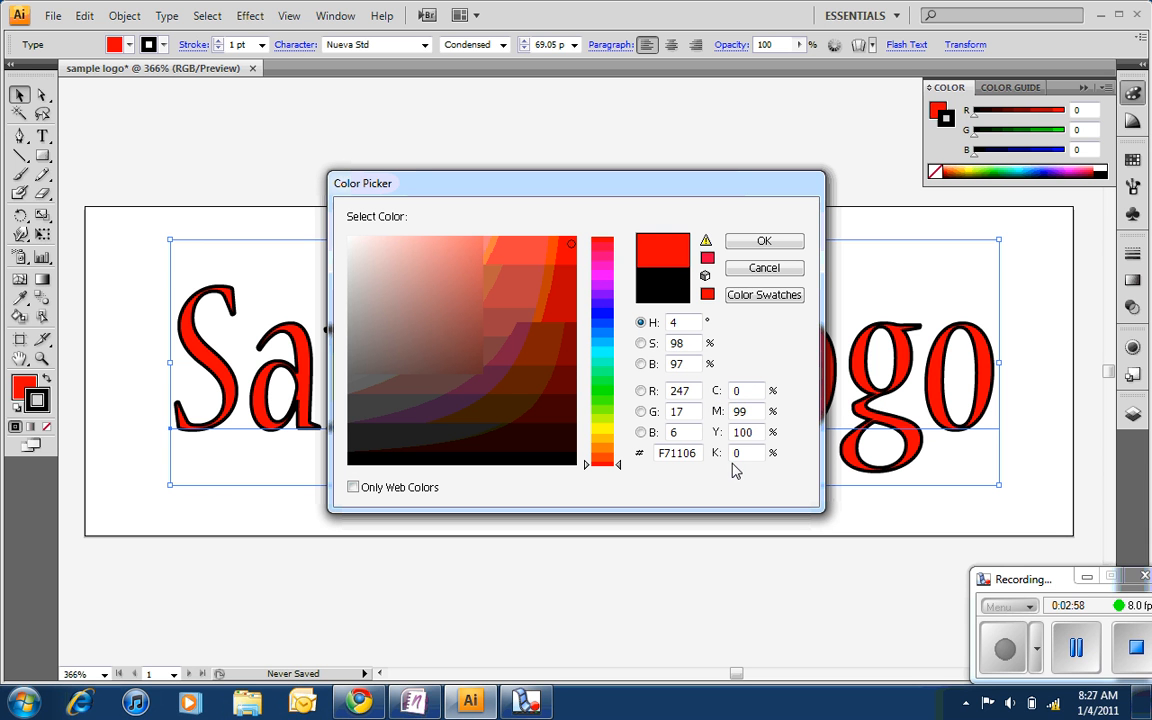
{"action": "left_click", "coordinate": [760, 243]}
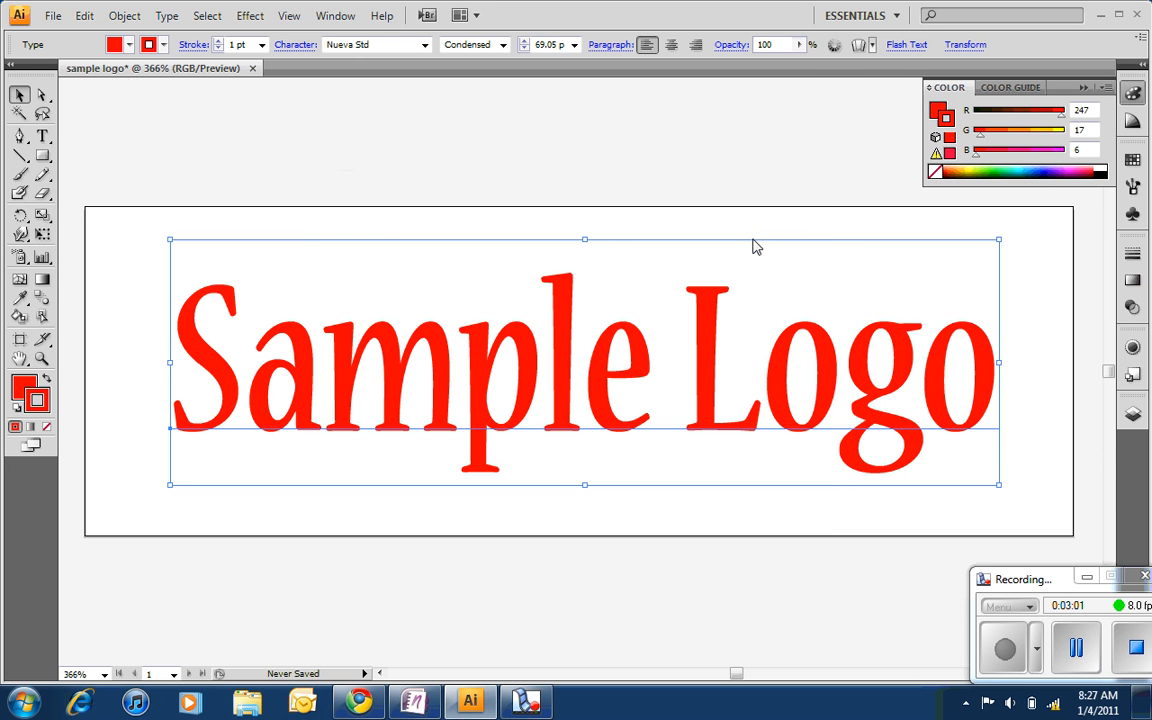
{"action": "left_click", "coordinate": [376, 224]}
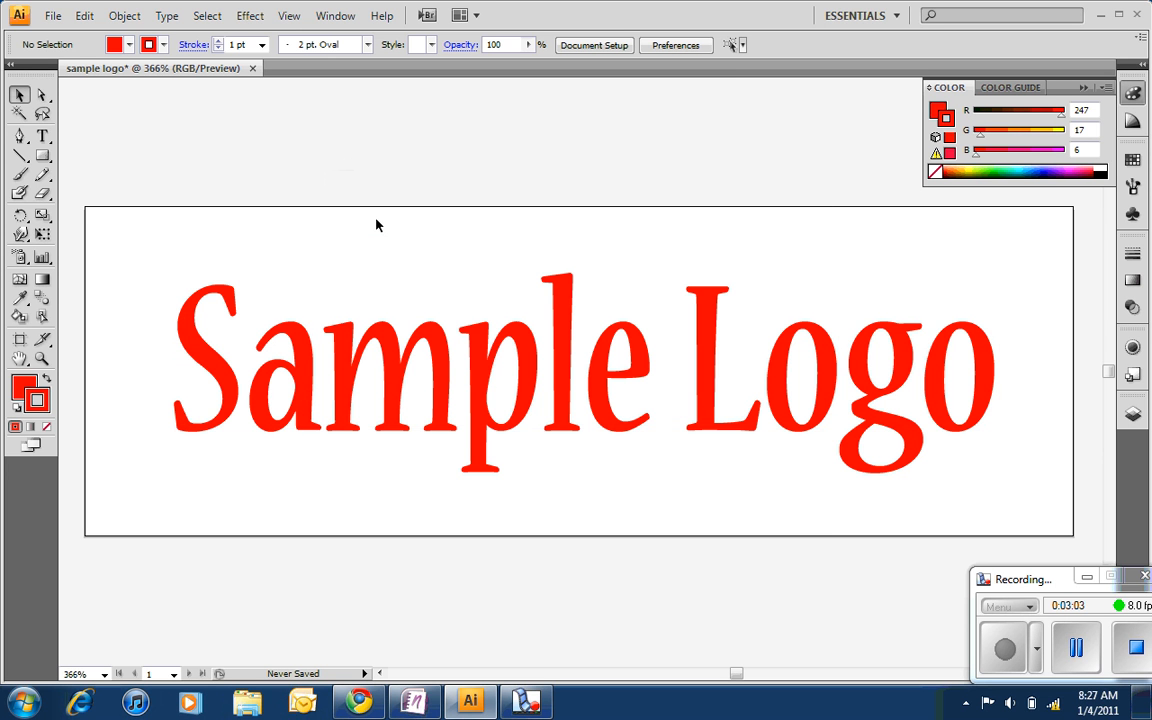
Step: Draw a 300 by 100 px rectangle covering the whole artboard from corner to corner
{"action": "left_click", "coordinate": [41, 157]}
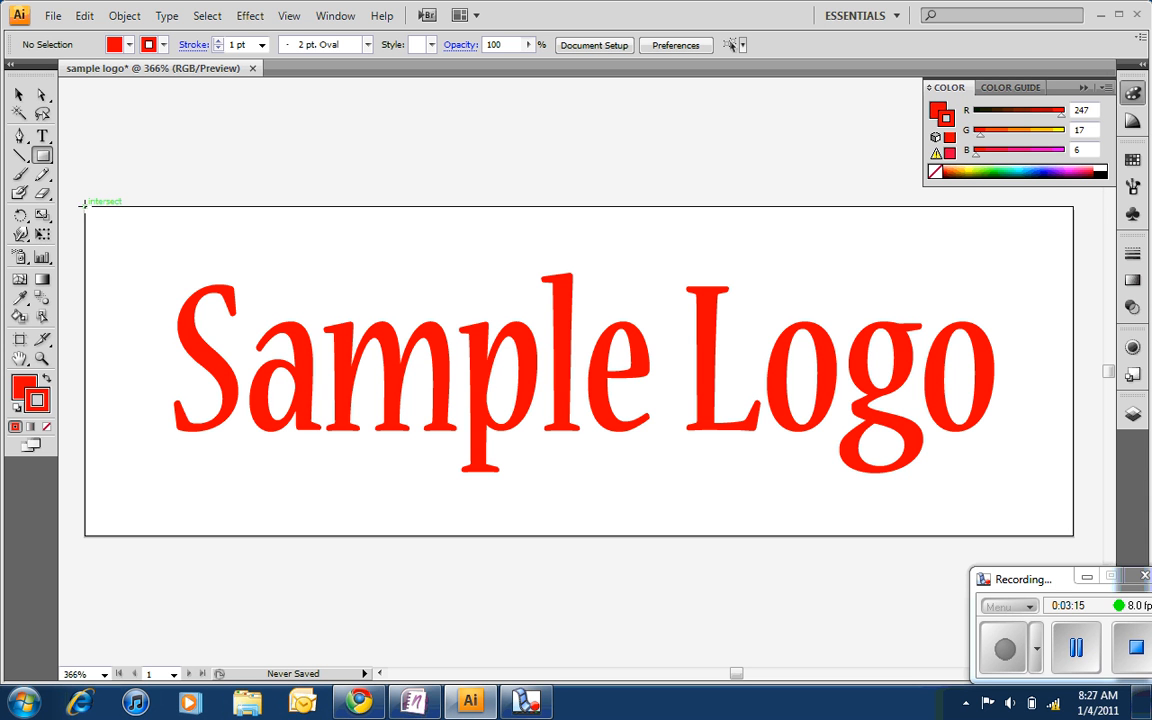
{"action": "left_click_drag", "start_coordinate": [84, 205], "coordinate": [1073, 536]}
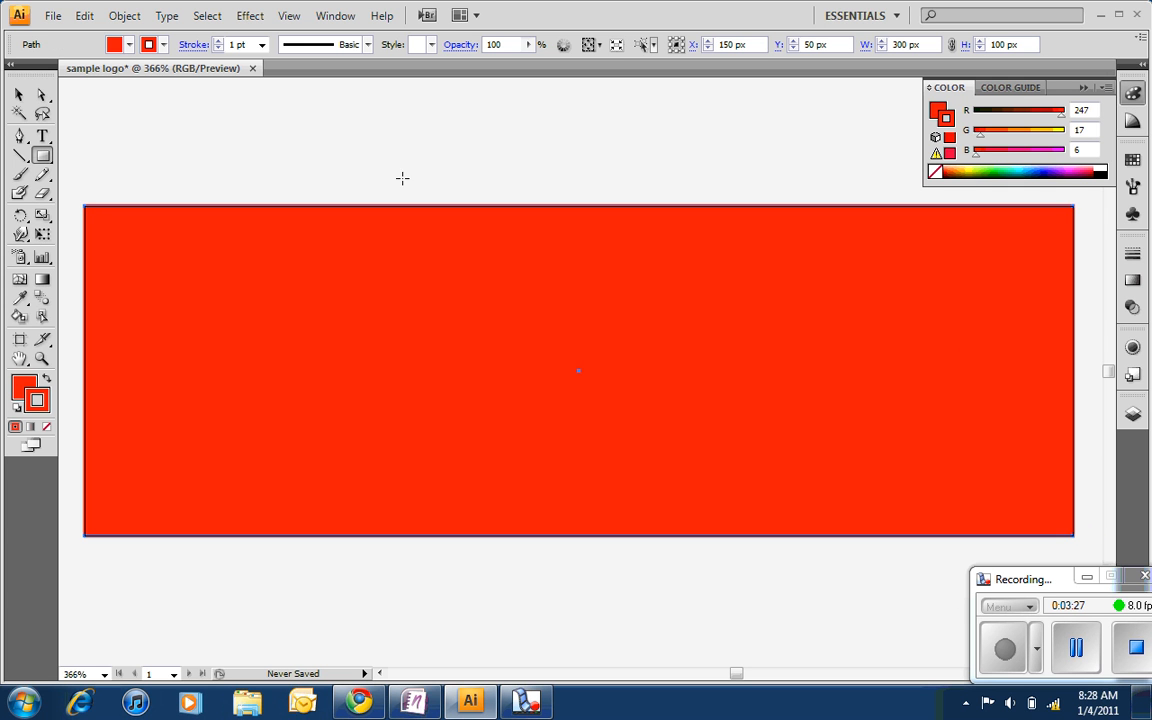
Step: Give the background rectangle a near-black fill, 020202, and a near-black stroke of RGB 5, 5, 5
{"action": "double_click", "coordinate": [25, 387]}
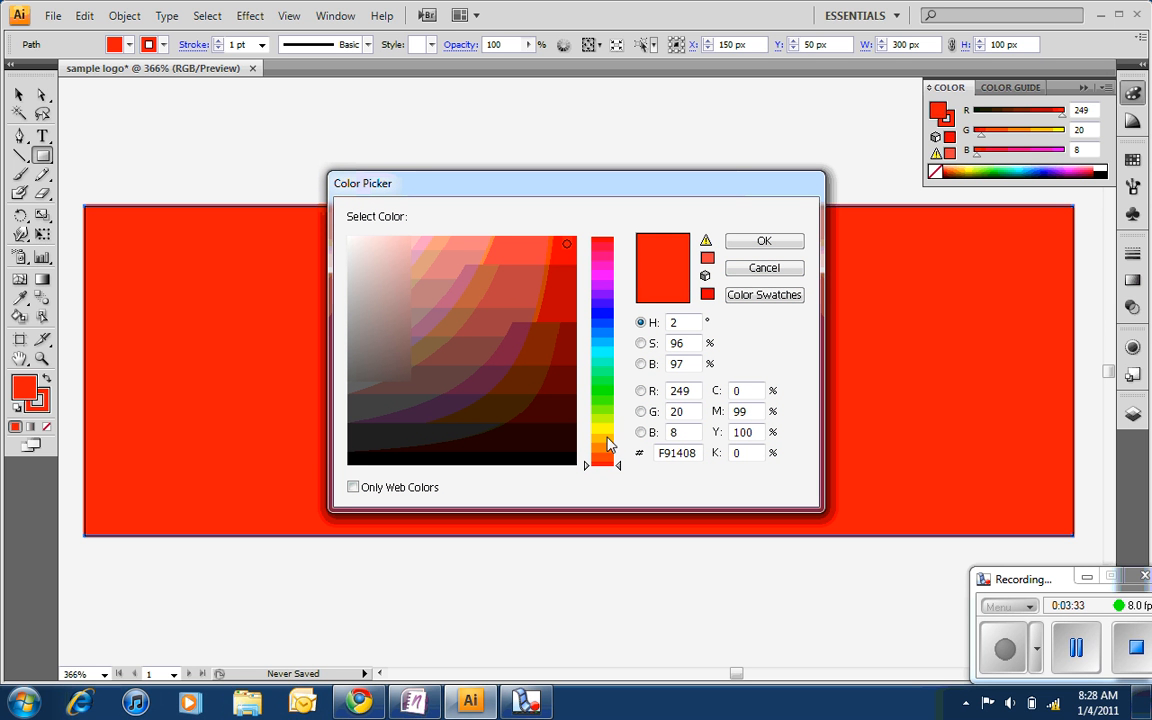
{"action": "left_click", "coordinate": [352, 461]}
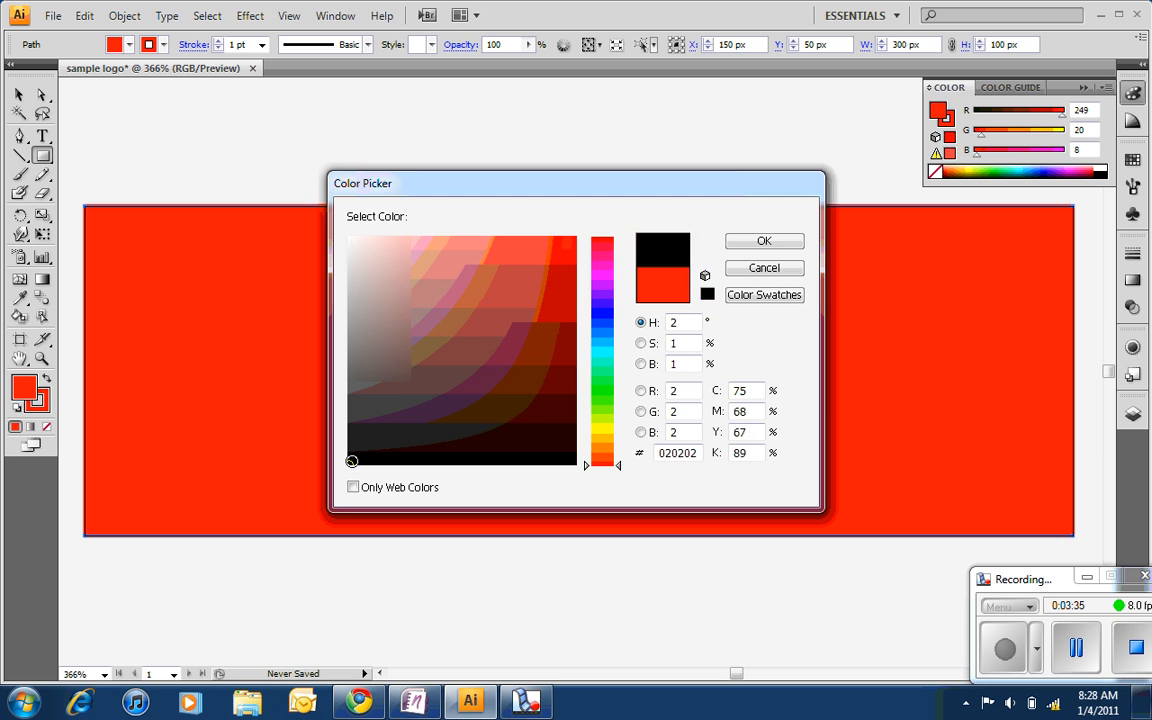
{"action": "left_click", "coordinate": [755, 247]}
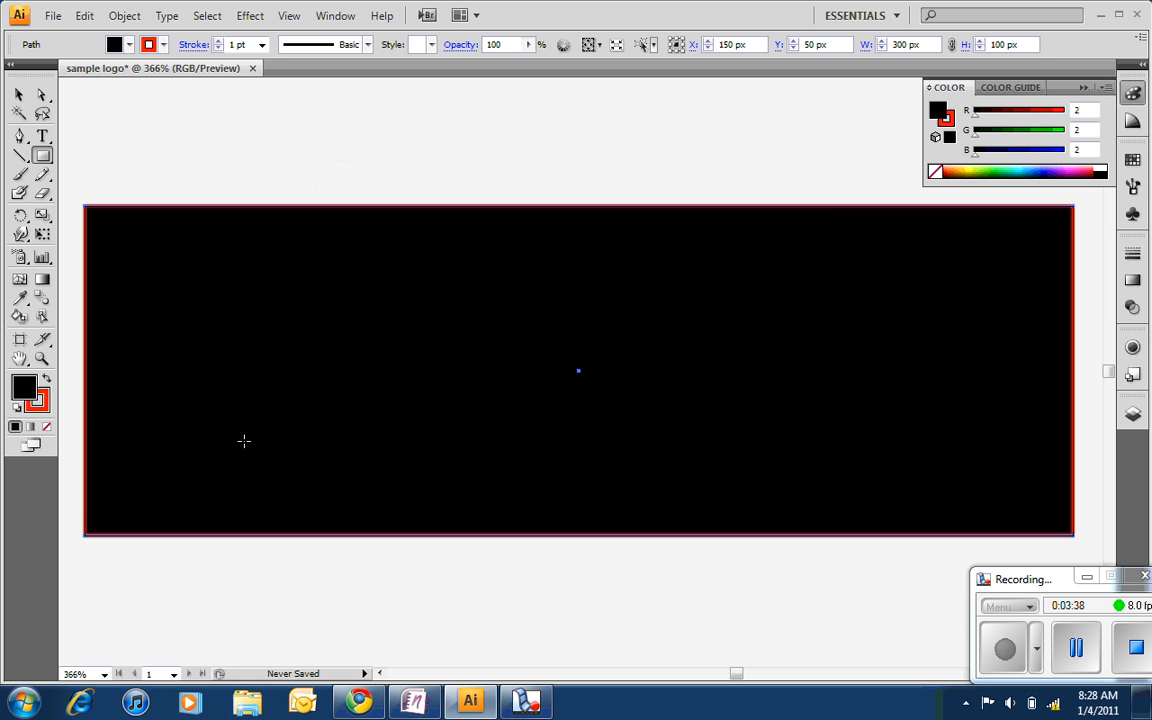
{"action": "double_click", "coordinate": [42, 405]}
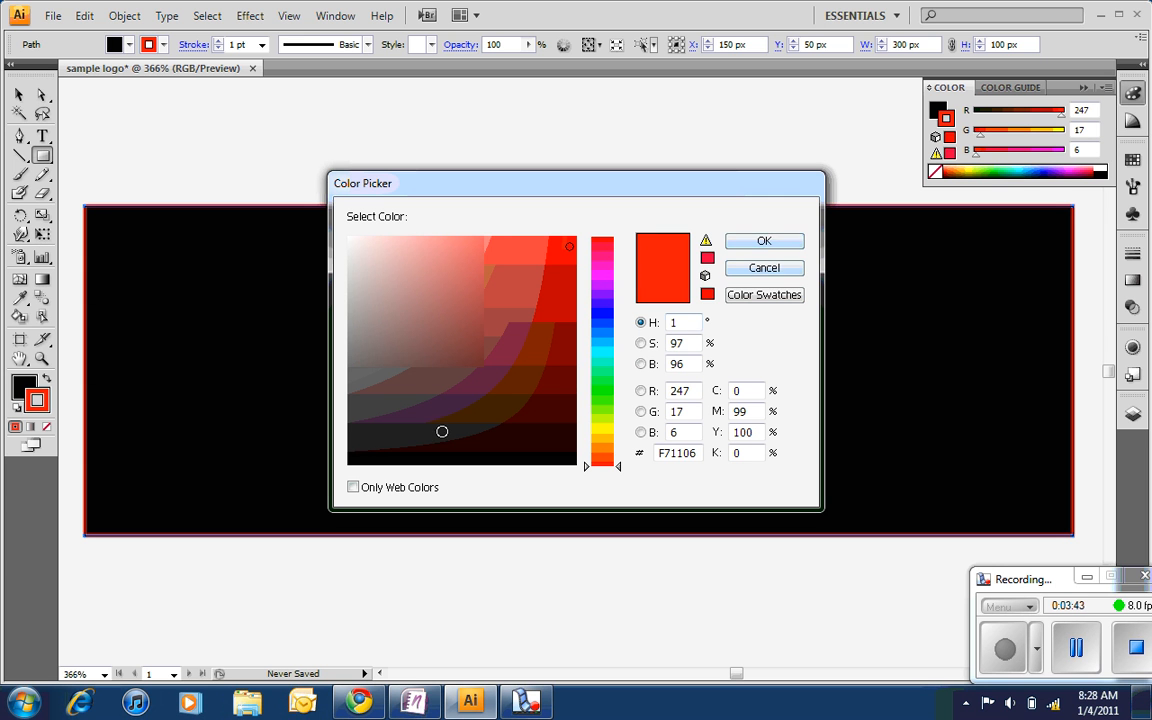
{"action": "left_click", "coordinate": [350, 461]}
{"action": "left_click", "coordinate": [740, 244]}
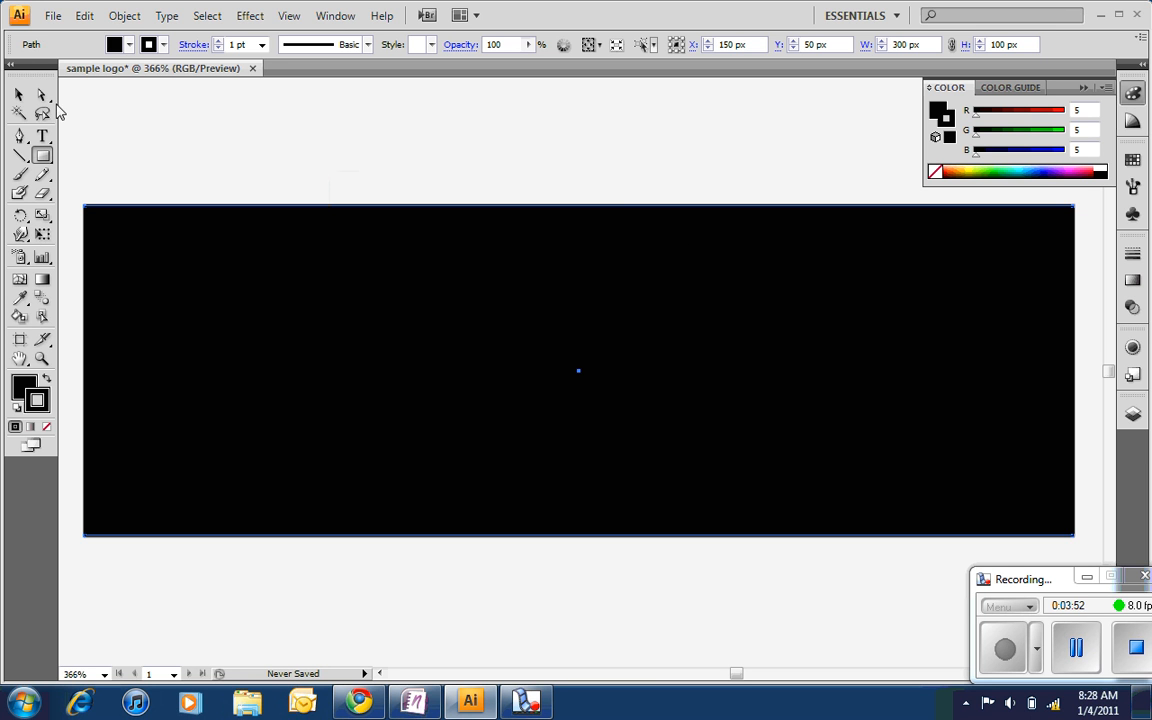
Step: Send the black rectangle to the back, behind the "Sample Logo" text
{"action": "left_click", "coordinate": [19, 94]}
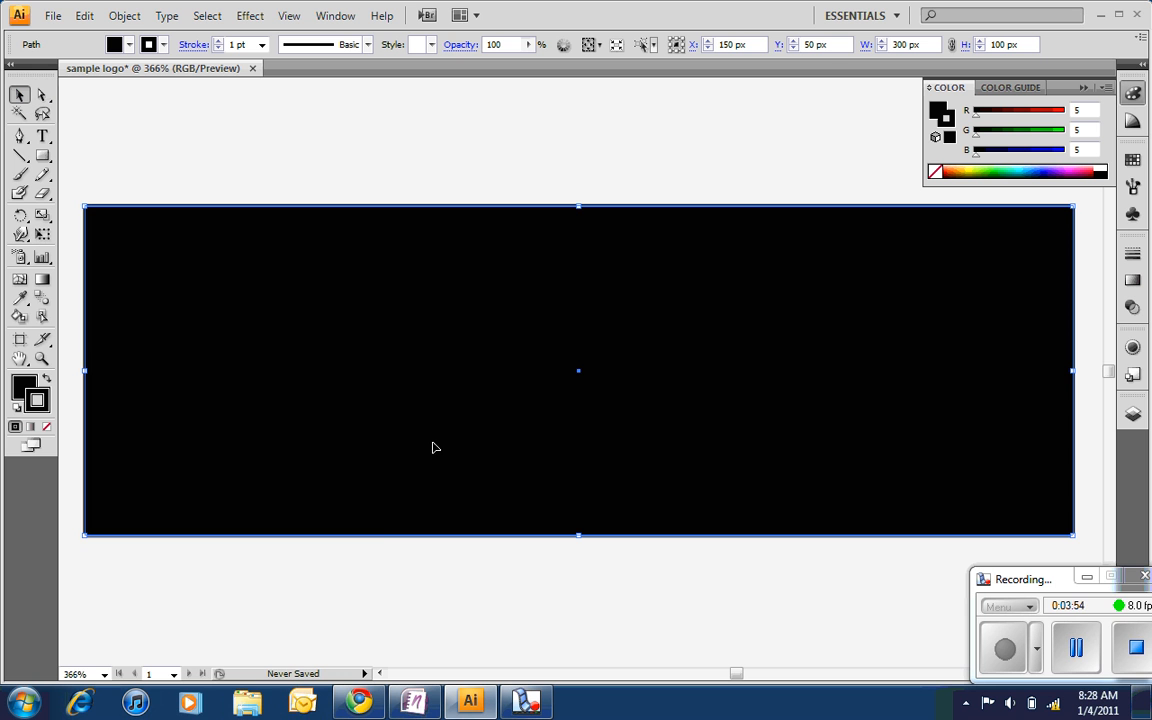
{"action": "right_click", "coordinate": [384, 389]}
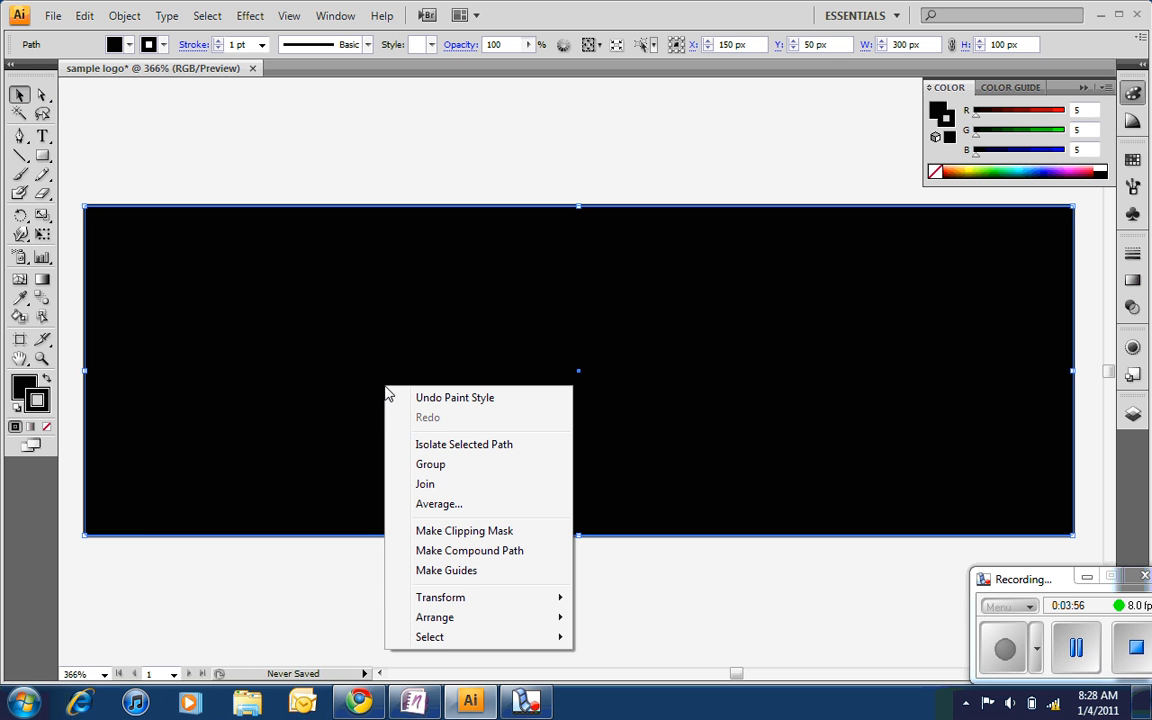
{"action": "mouse_move", "coordinate": [457, 626]}
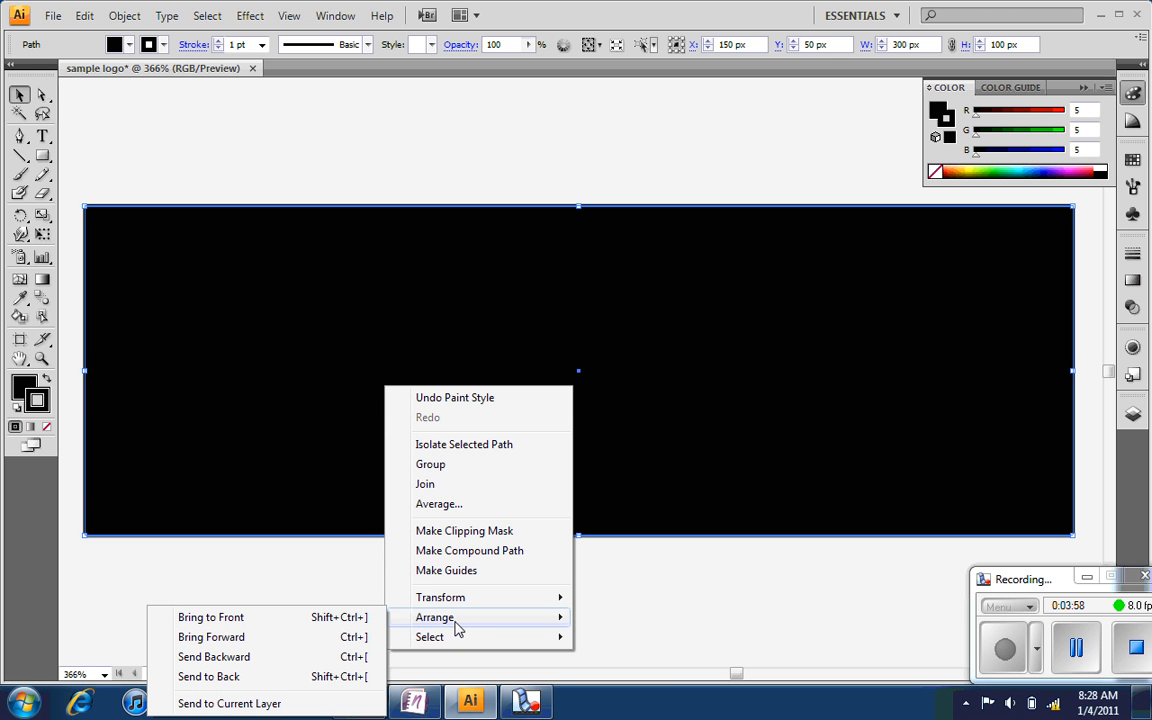
{"action": "left_click", "coordinate": [309, 680]}
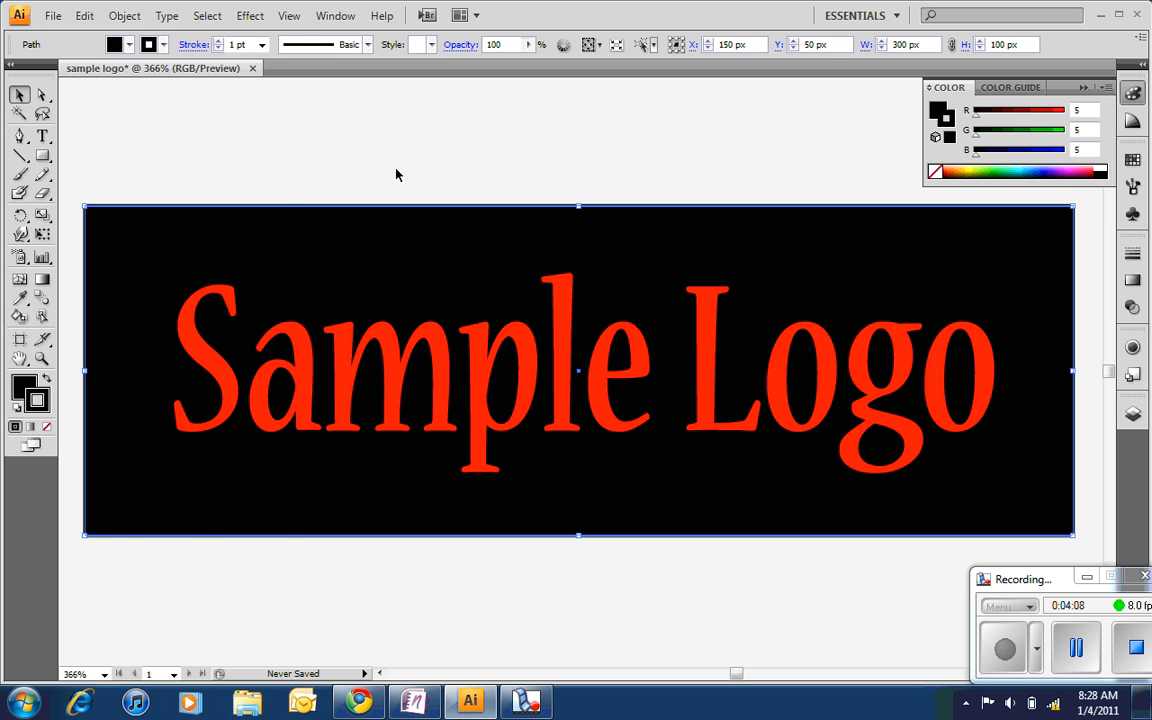
Step: Start saving the sample logo document
{"action": "left_click", "coordinate": [52, 16]}
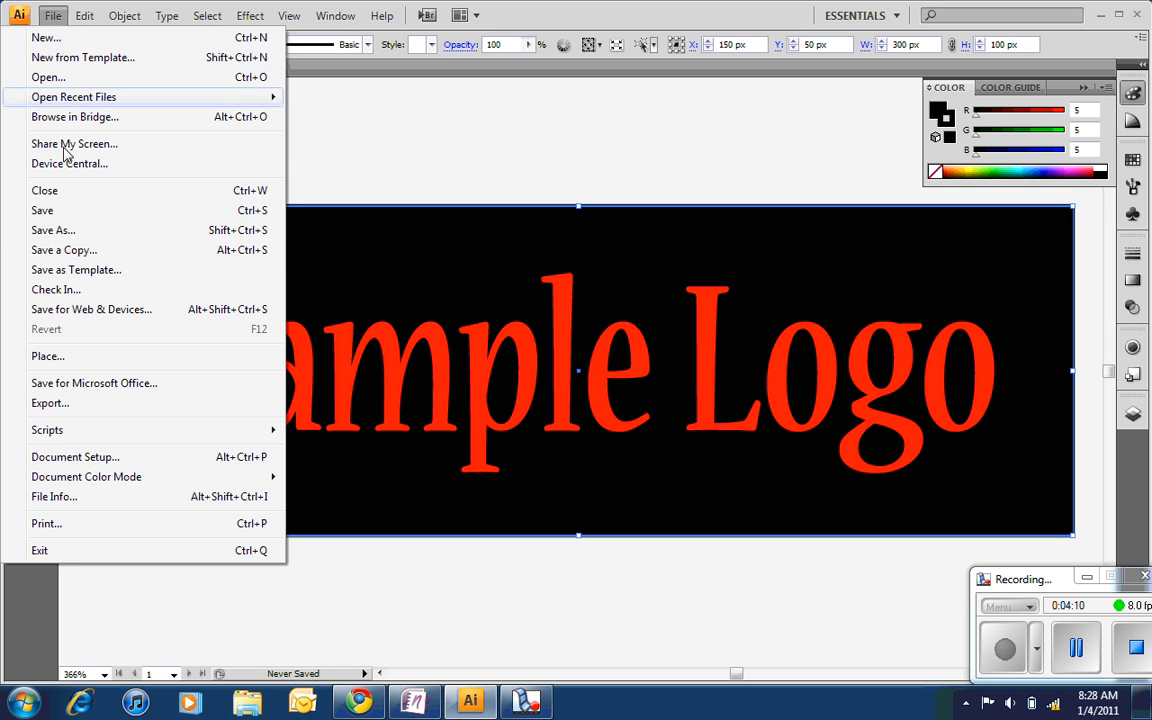
{"action": "left_click", "coordinate": [85, 212]}
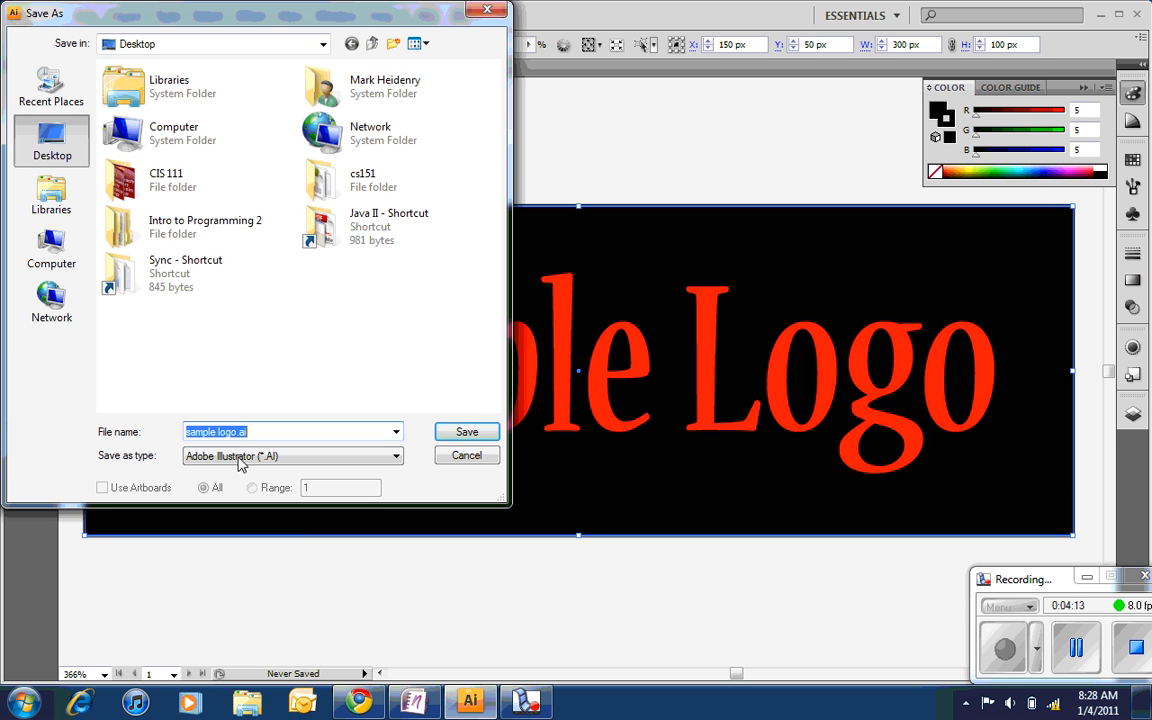